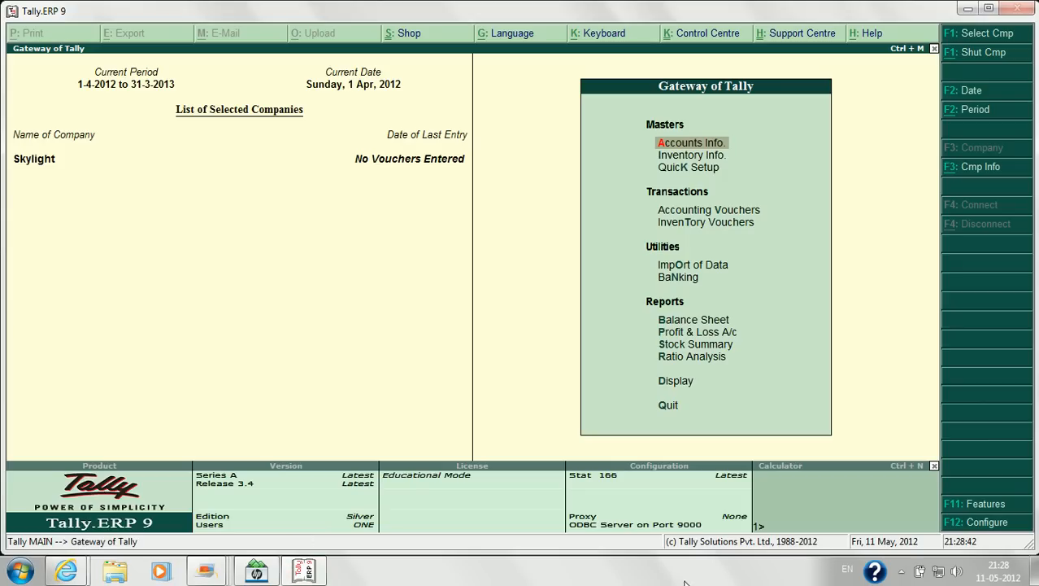
Step: In Accounting Features, set Maintain Multiple Mailing Details and Set/Alter Company Mailing Details to Yes
{"action": "left_click", "coordinate": [994, 506]}
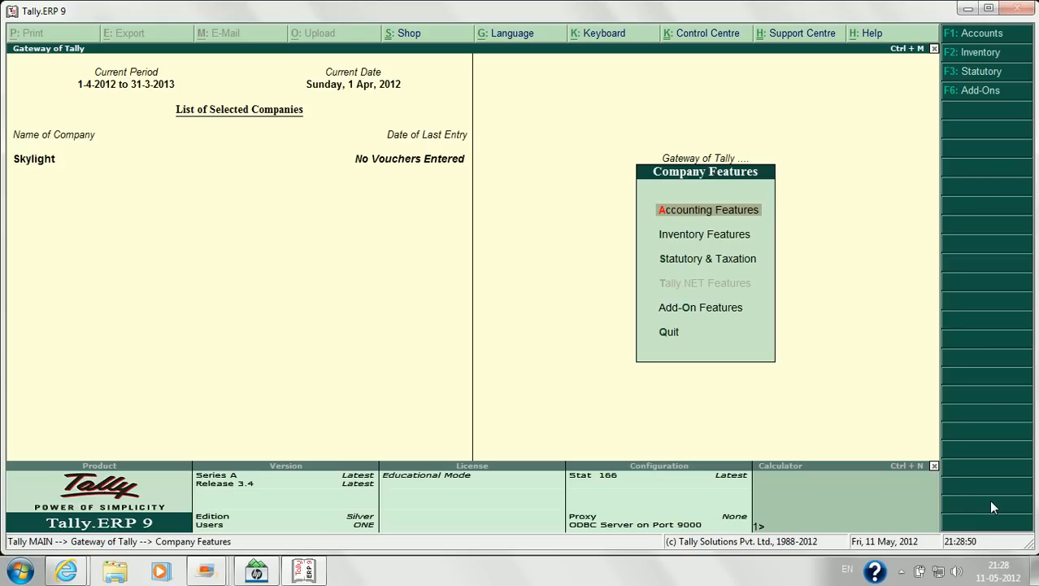
{"action": "key", "text": "Return"}
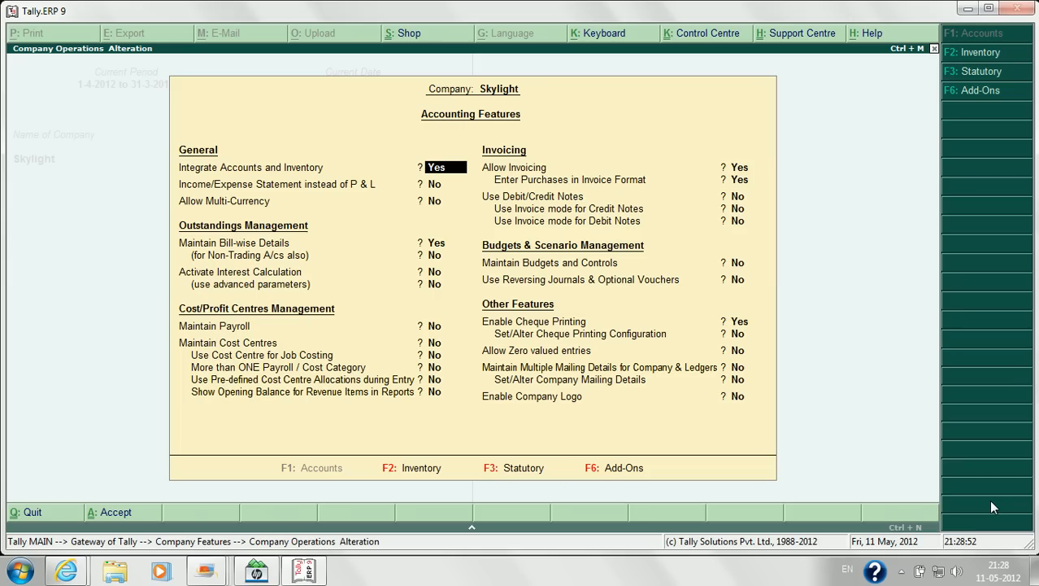
{"action": "key", "text": "Return"}
{"action": "key", "text": "Return"}
{"action": "key", "text": "Return"}
{"action": "key", "text": "Return"}
{"action": "key", "text": "Return"}
{"action": "key", "text": "Return"}
{"action": "key", "text": "Return"}
{"action": "key", "text": "Return"}
{"action": "key", "text": "Return"}
{"action": "key", "text": "Return"}
{"action": "key", "text": "Return"}
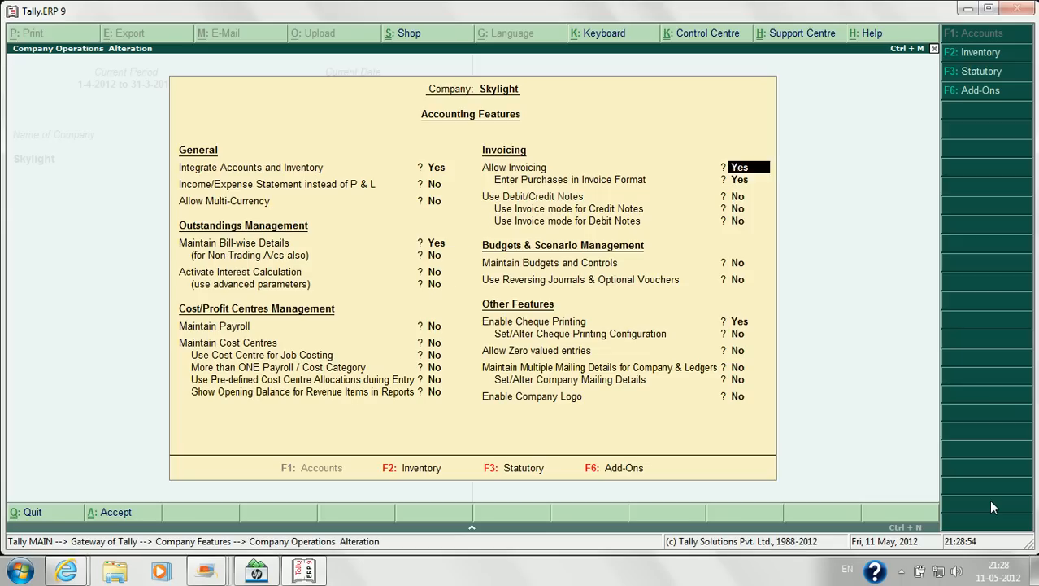
{"action": "key", "text": "Return"}
{"action": "key", "text": "Return"}
{"action": "key", "text": "Return"}
{"action": "key", "text": "Return"}
{"action": "key", "text": "Return"}
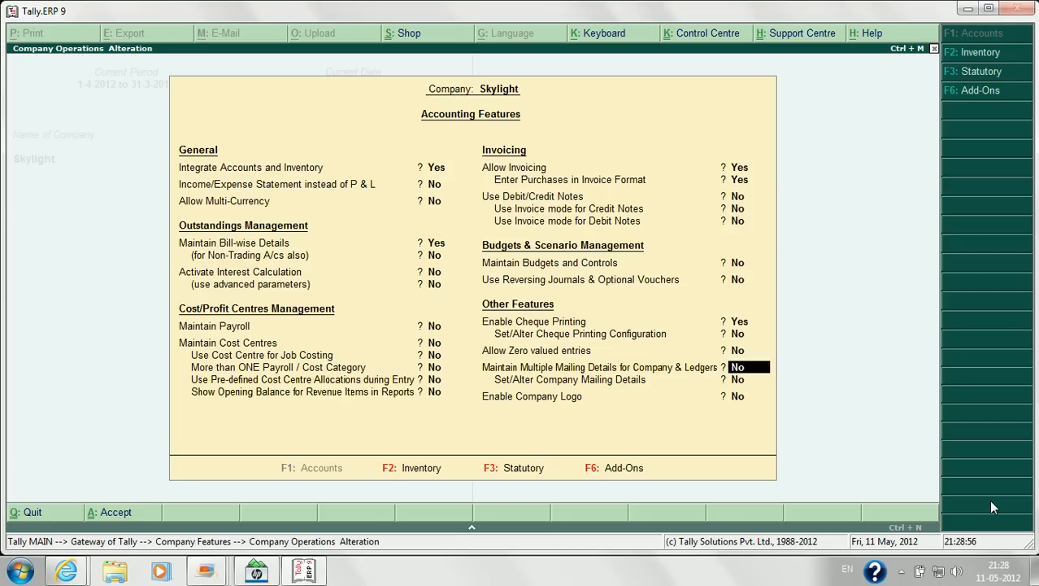
{"action": "type", "text": "y"}
{"action": "key", "text": "Return"}
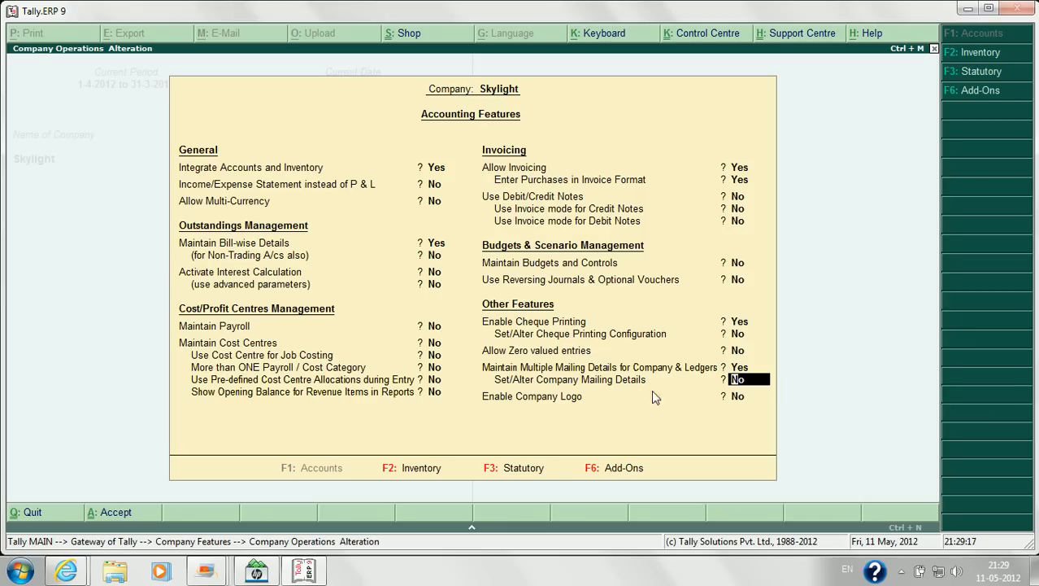
{"action": "type", "text": "y"}
{"action": "key", "text": "Return"}
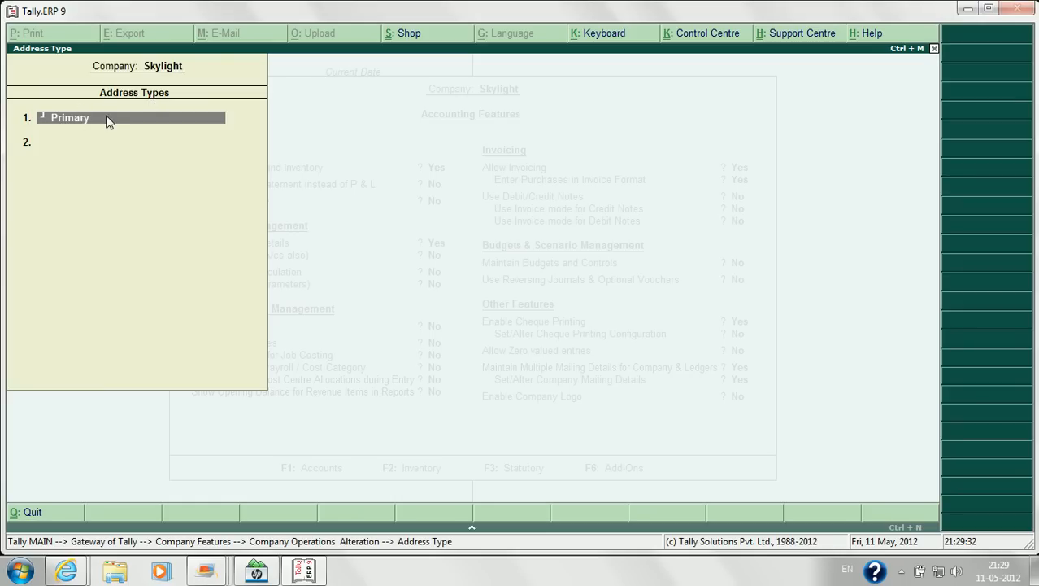
Step: Add Office No 2 as a second address type below Primary
{"action": "key", "text": "Return"}
{"action": "key", "text": "Return"}
{"action": "key", "text": "Return"}
{"action": "key", "text": "Return"}
{"action": "key", "text": "Return"}
{"action": "key", "text": "Return"}
{"action": "key", "text": "Return"}
{"action": "key", "text": "Return"}
{"action": "key", "text": "Return"}
{"action": "key", "text": "Return"}
{"action": "key", "text": "Return"}
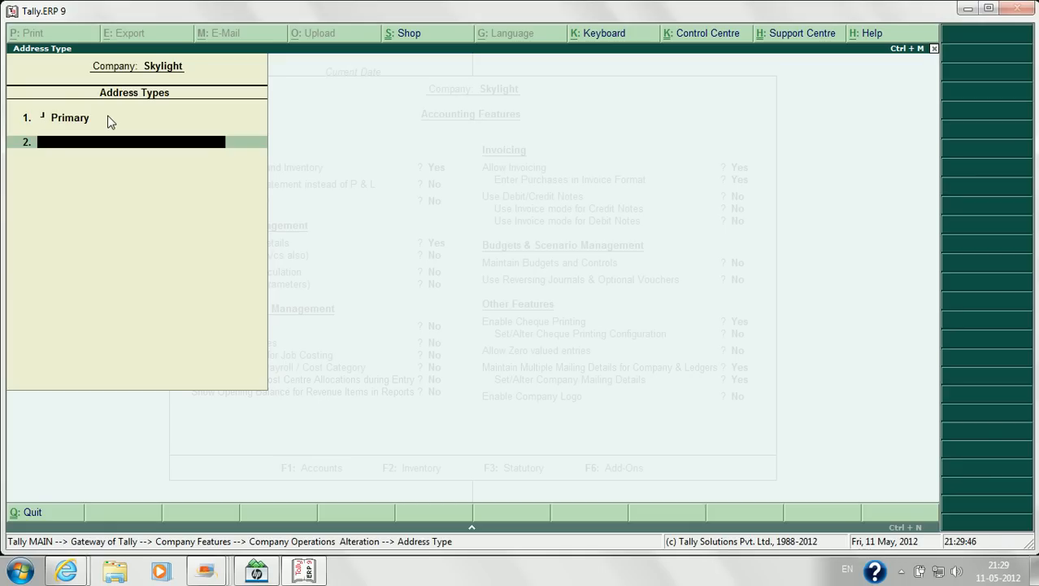
{"action": "type", "text": "Office No 2"}
{"action": "key", "text": "Return"}
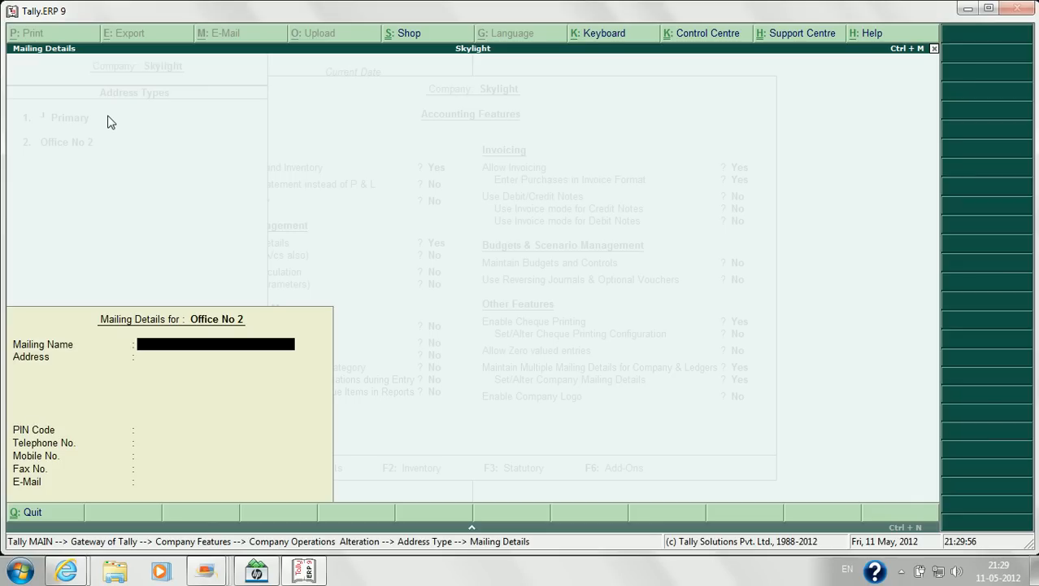
Step: Enter mailing name 'Skylight Office No 2' and the three-line office address
{"action": "type", "text": "Skylight Office No 2"}
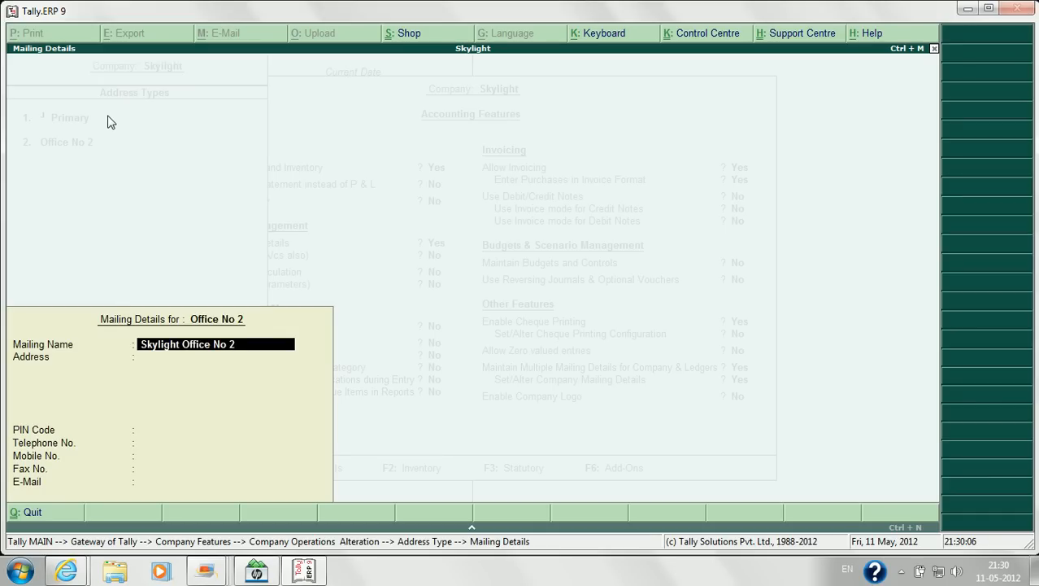
{"action": "key", "text": "Return"}
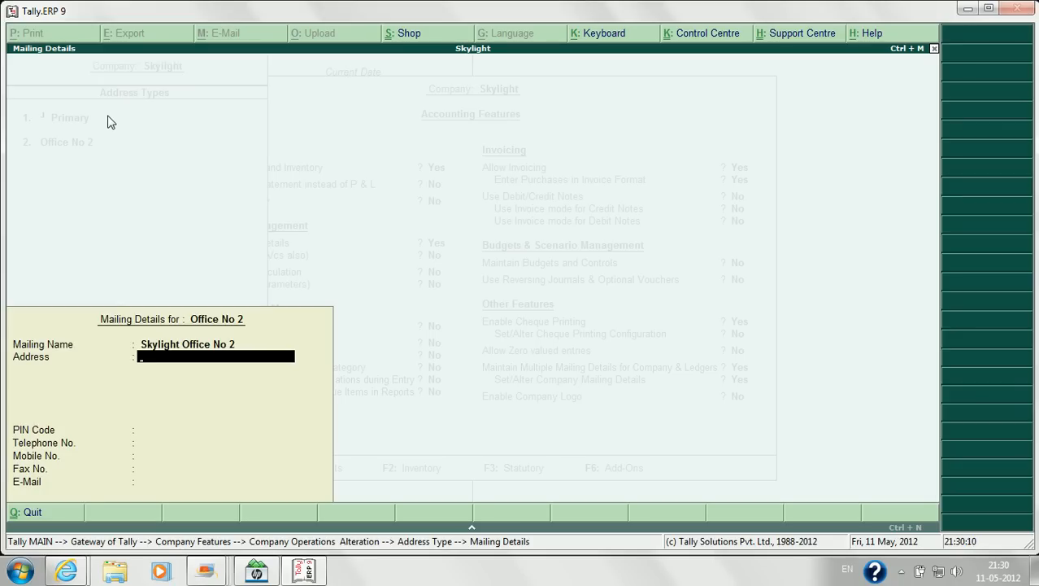
{"action": "type", "text": "Subhash Chowk"}
{"action": "key", "text": "Return"}
{"action": "type", "text": "Panjab"}
{"action": "key", "text": "Return"}
{"action": "type", "text": "India"}
{"action": "key", "text": "Return"}
{"action": "key", "text": "Return"}
{"action": "key", "text": "Return"}
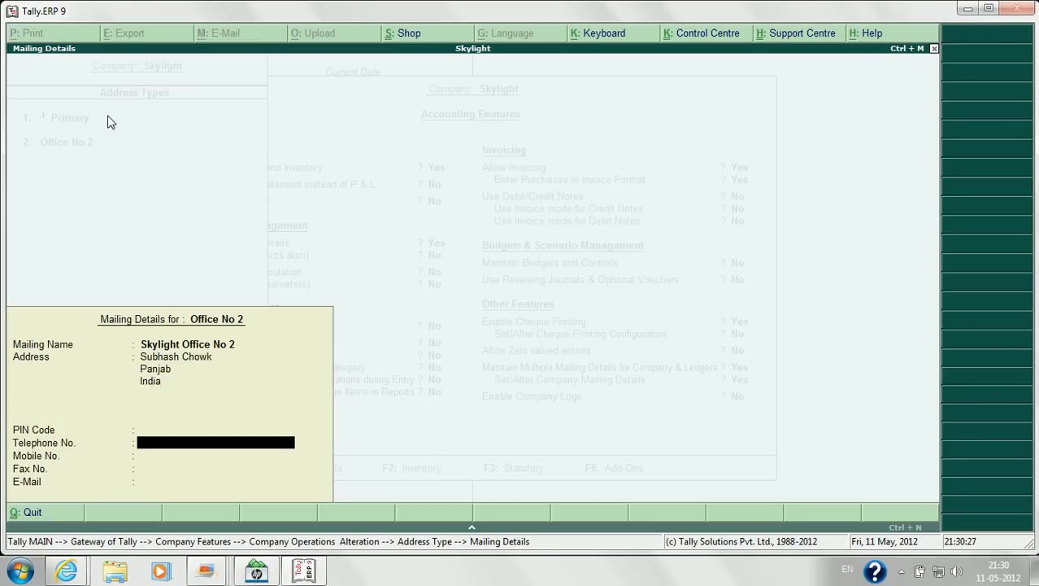
Step: Add the telephone and mobile numbers and save the Office No 2 mailing details
{"action": "key", "text": "Return"}
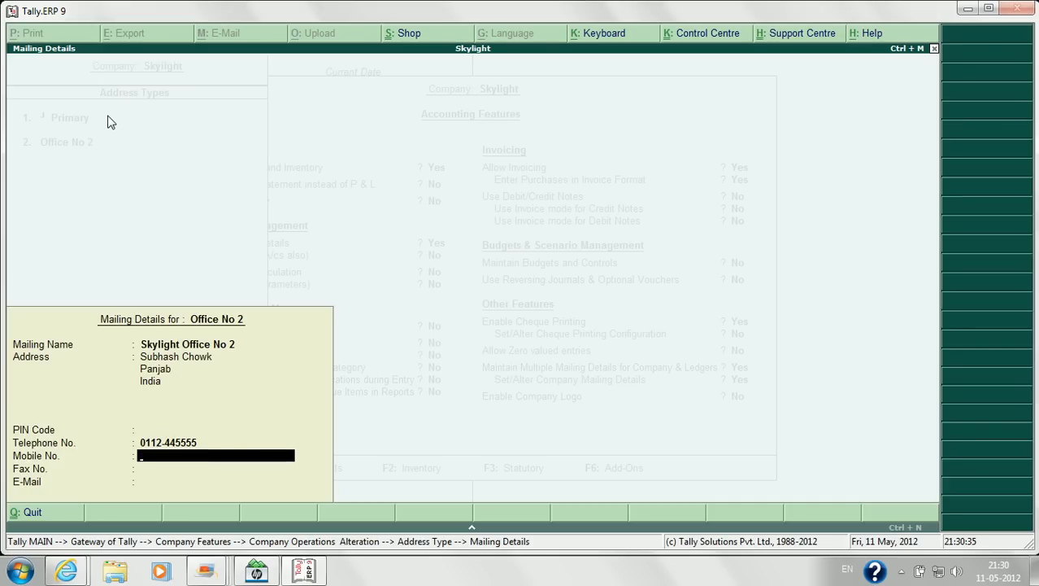
{"action": "key", "text": "Return"}
{"action": "key", "text": "Return"}
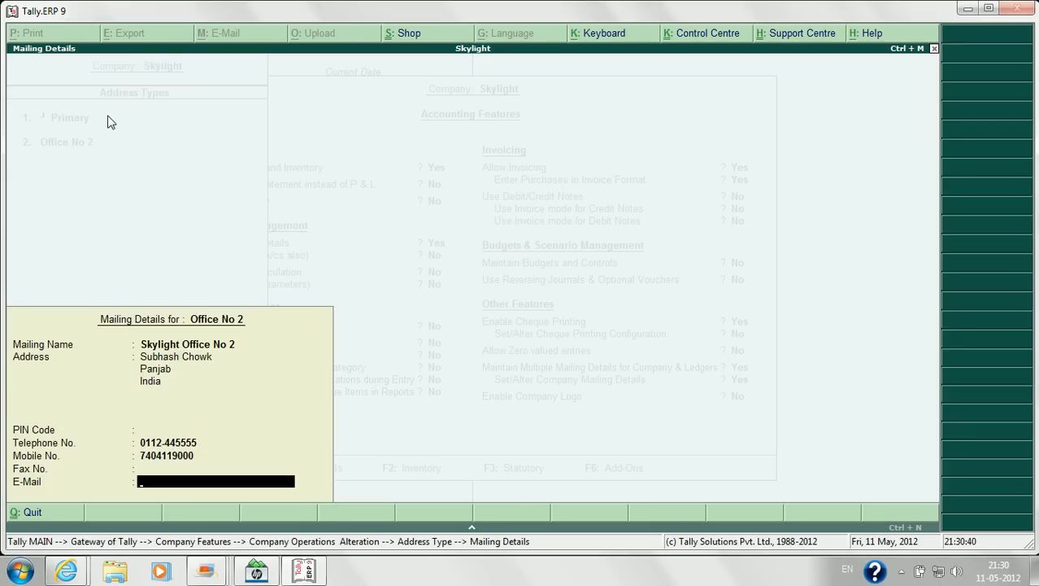
{"action": "key", "text": "Return"}
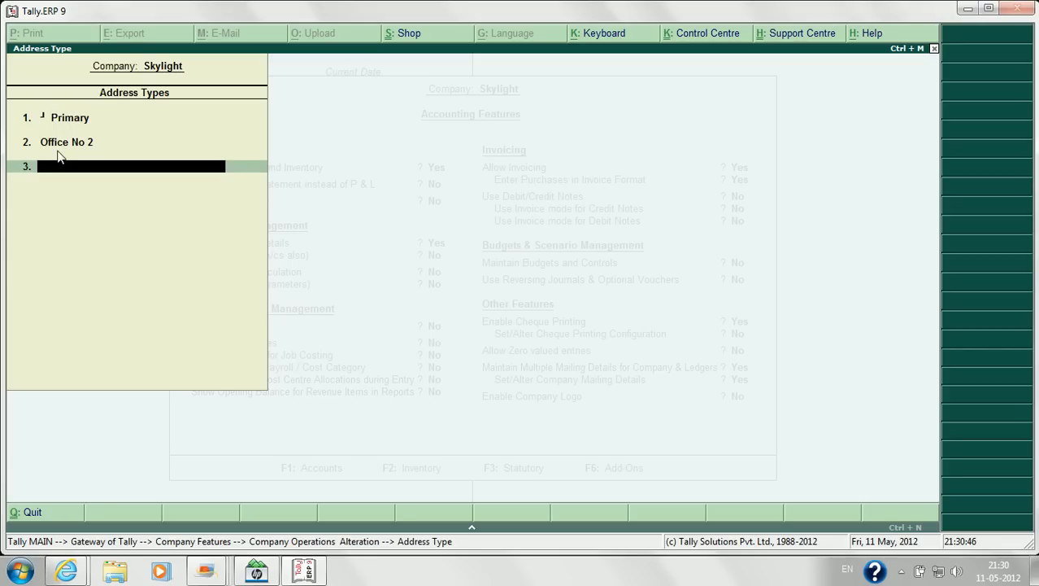
Step: Accept the Accounting Features changes and go to Accounts Info. from Gateway of Tally
{"action": "key", "text": "Return"}
{"action": "key", "text": "Return"}
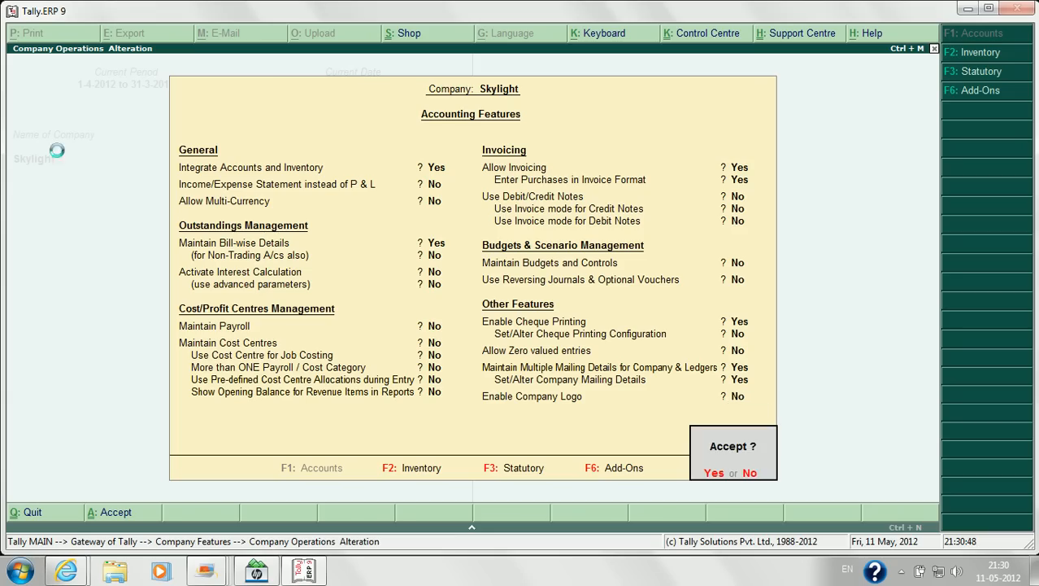
{"action": "key", "text": "Return"}
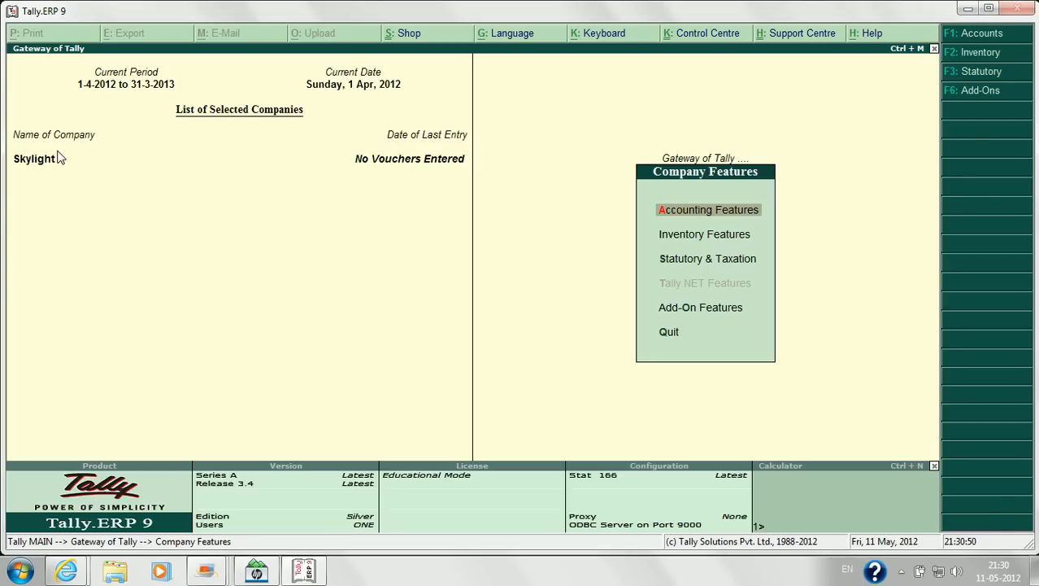
{"action": "key", "text": "Escape"}
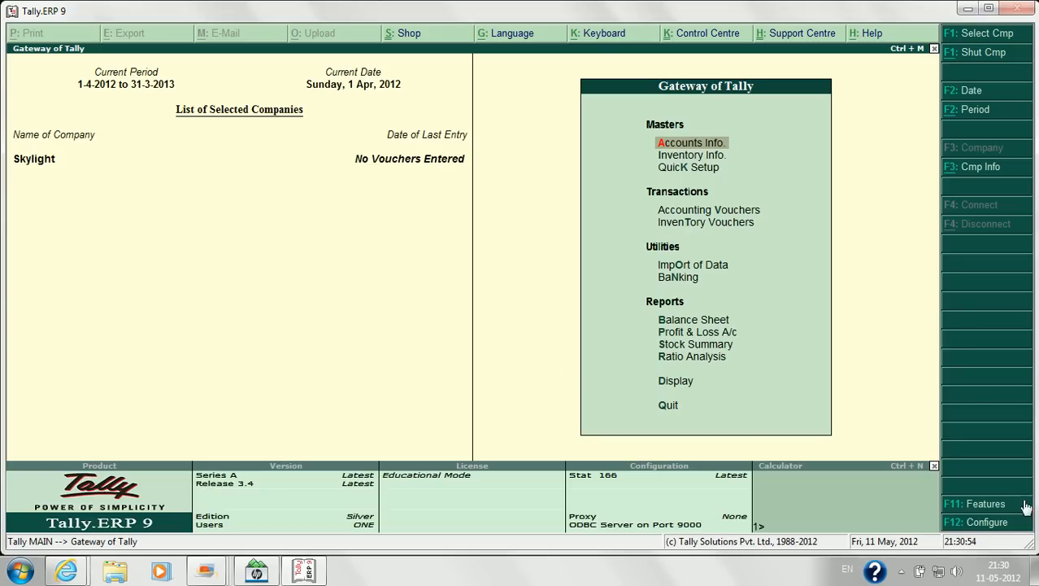
{"action": "left_click", "coordinate": [1001, 508]}
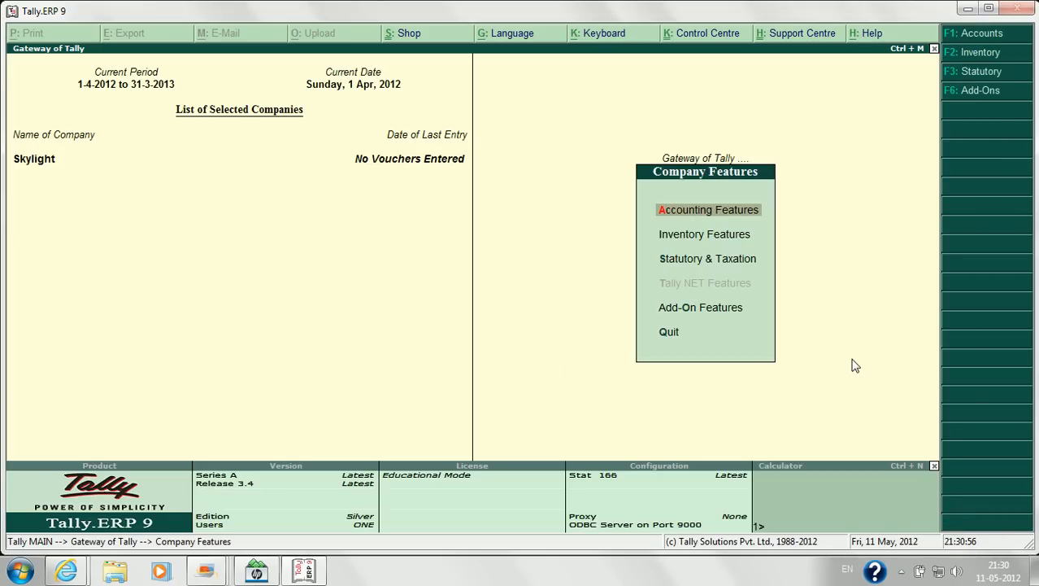
{"action": "key", "text": "Return"}
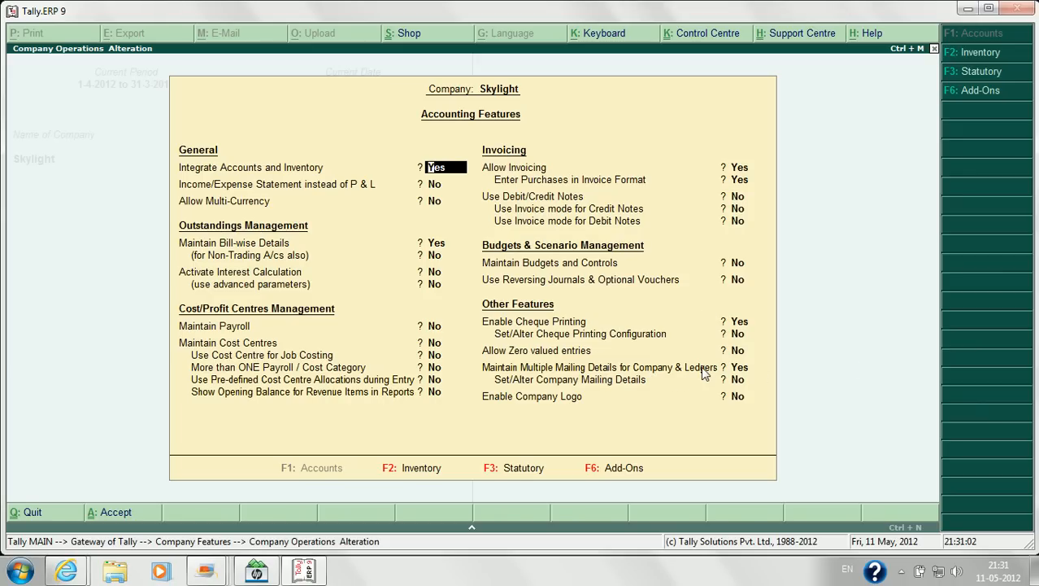
{"action": "key", "text": "ctrl+a"}
{"action": "key", "text": "Escape"}
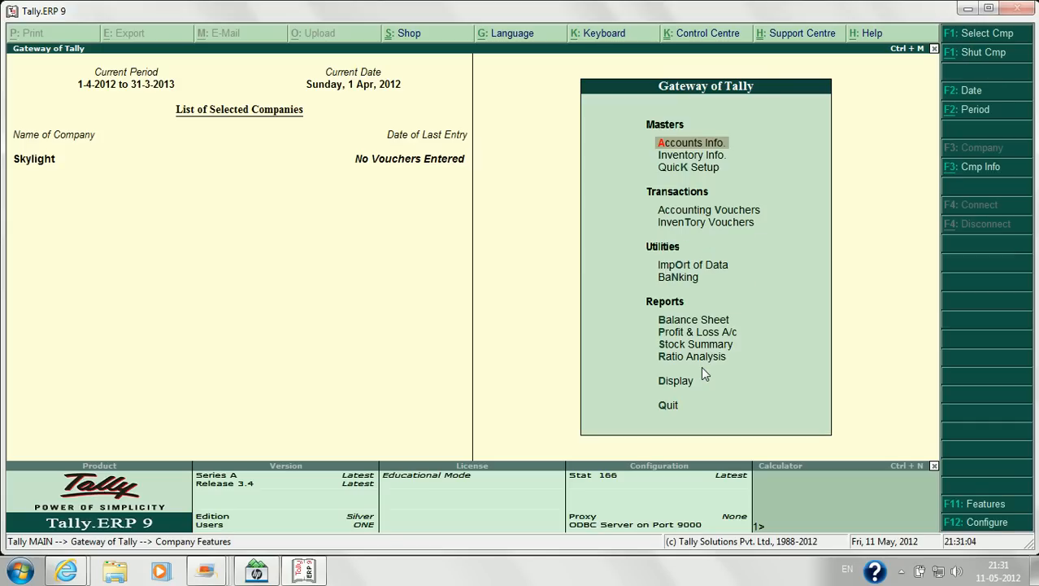
{"action": "key", "text": "Down"}
{"action": "key", "text": "Up"}
{"action": "key", "text": "Return"}
Step: Discard the half-started creditor ledger and reopen a blank Ledger Creation form
{"action": "key", "text": "Down"}
{"action": "key", "text": "Return"}
{"action": "key", "text": "Return"}
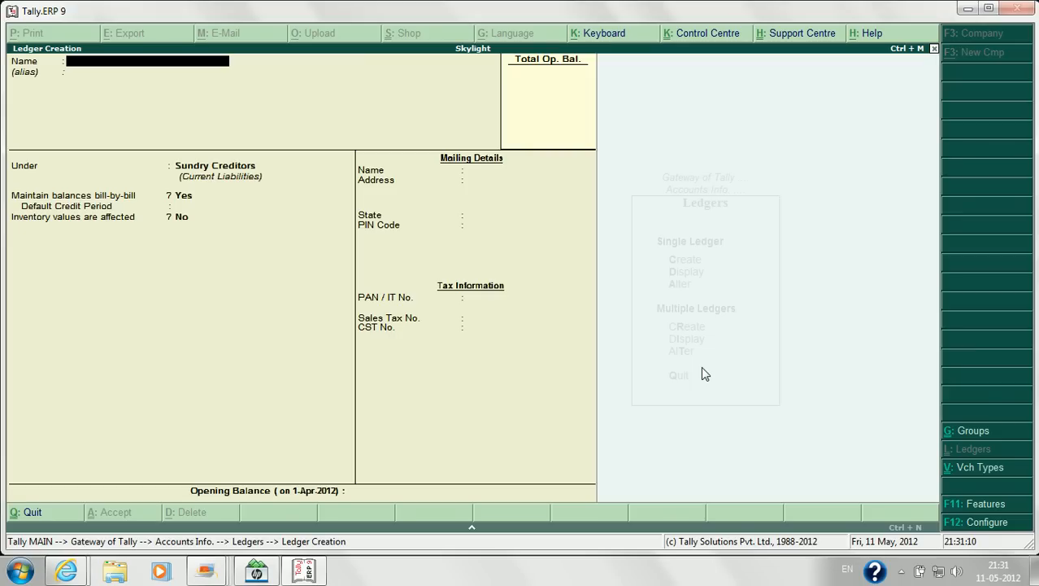
{"action": "key", "text": "Return"}
{"action": "key", "text": "Return"}
{"action": "key", "text": "Return"}
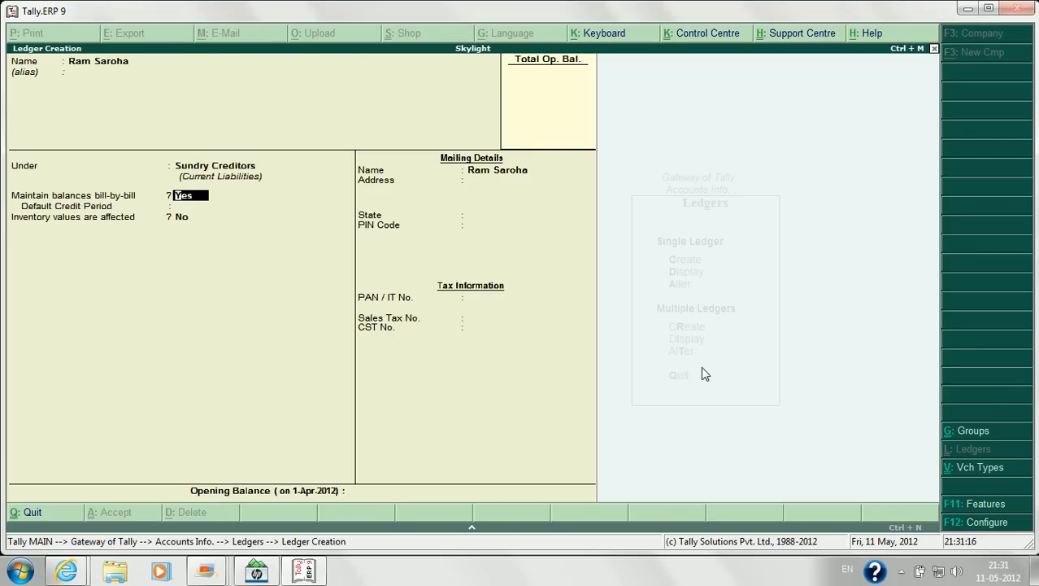
{"action": "key", "text": "BackSpace"}
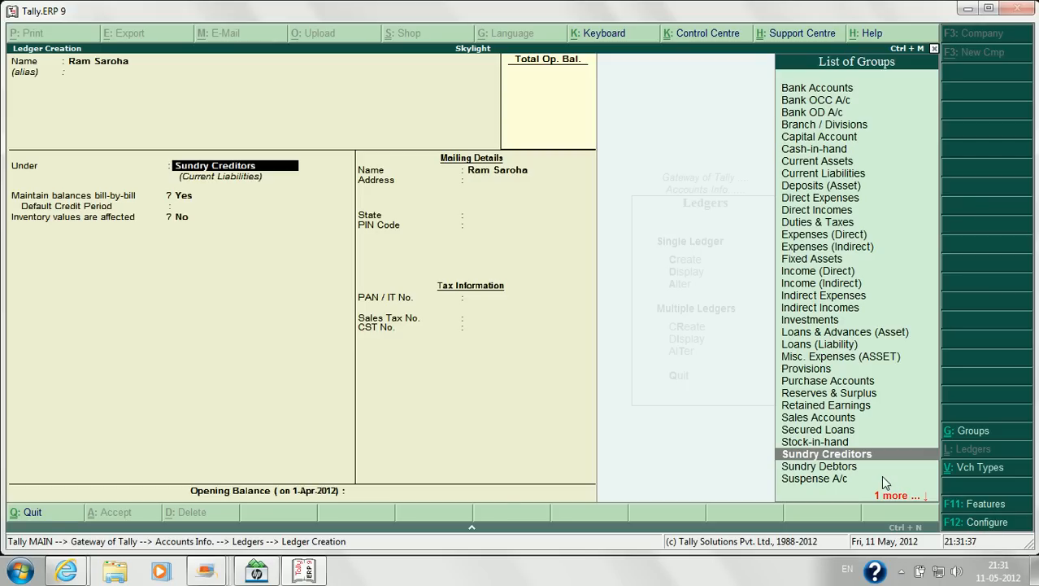
{"action": "key", "text": "Escape"}
{"action": "key", "text": "y"}
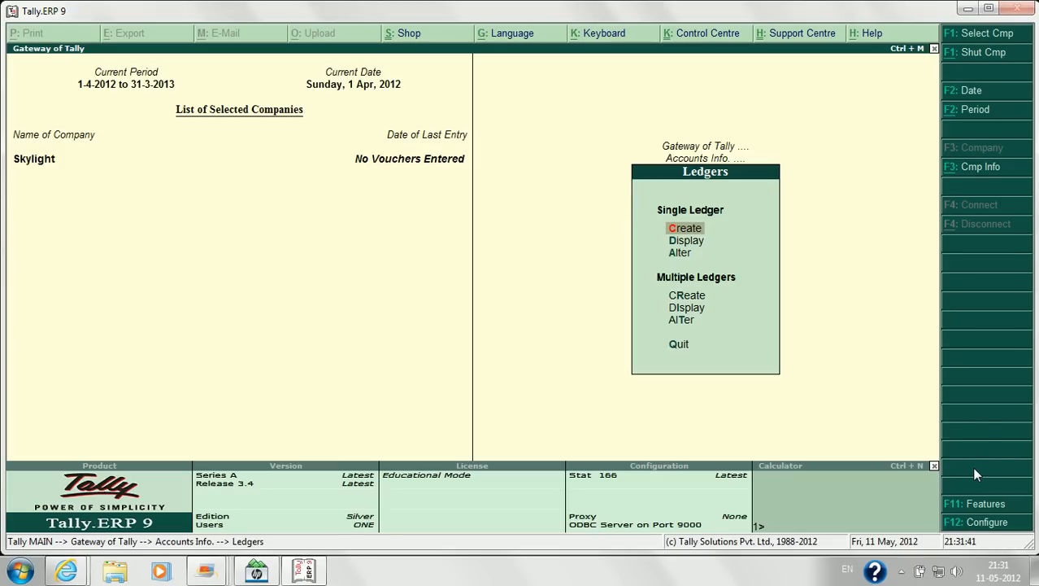
{"action": "key", "text": "Return"}
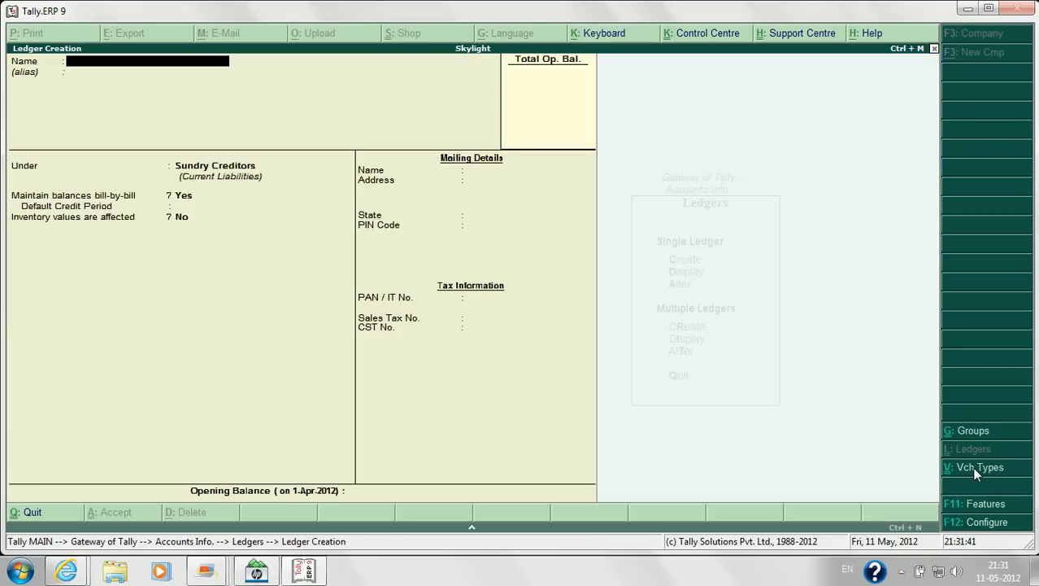
Step: Turn on Use MULTIPLE Addresses in the F12 ledger configuration
{"action": "left_click", "coordinate": [980, 523]}
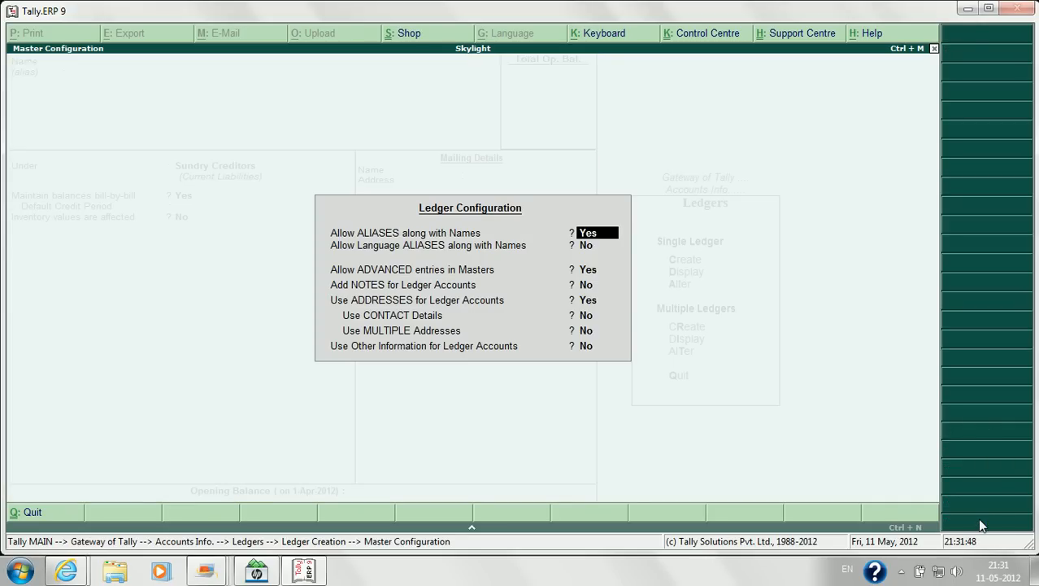
{"action": "key", "text": "Return"}
{"action": "key", "text": "Return"}
{"action": "key", "text": "Return"}
{"action": "key", "text": "Return"}
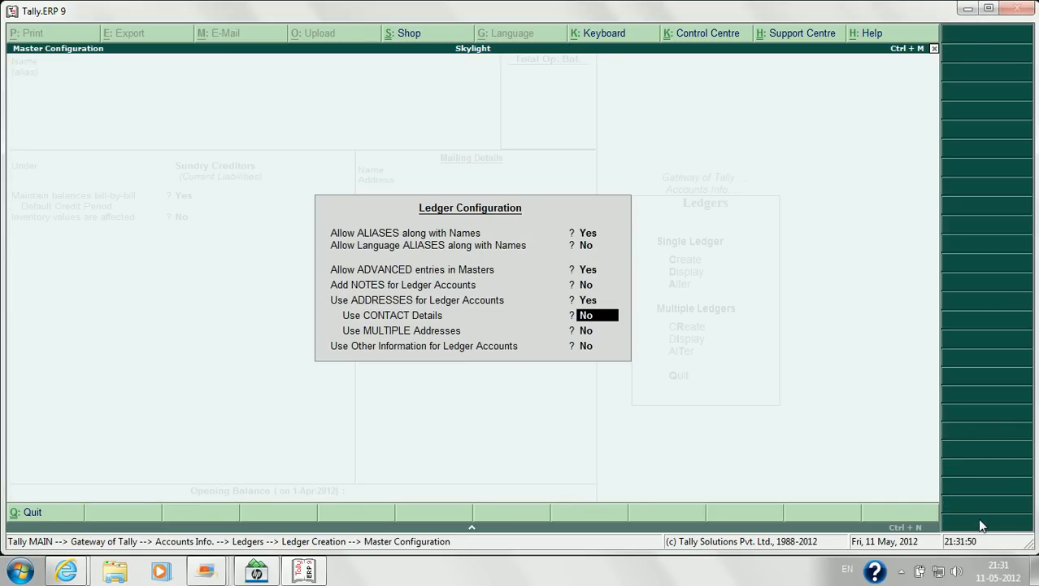
{"action": "key", "text": "Return"}
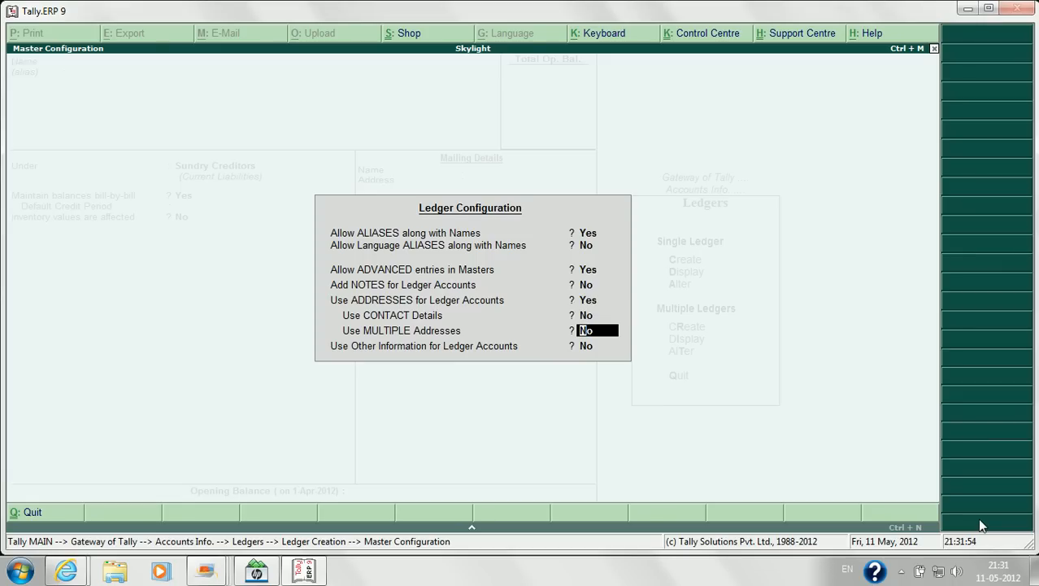
{"action": "type", "text": "y"}
{"action": "key", "text": "Return"}
{"action": "key", "text": "Return"}
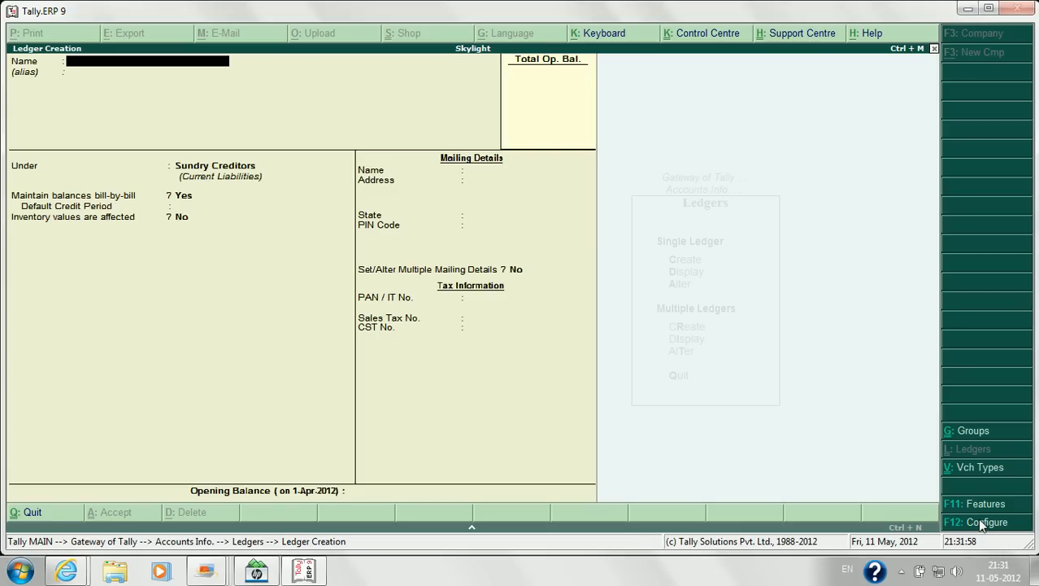
Step: Enter the creditor's name as the ledger name and set bill-by-bill to No
{"action": "key", "text": "Return"}
{"action": "key", "text": "Return"}
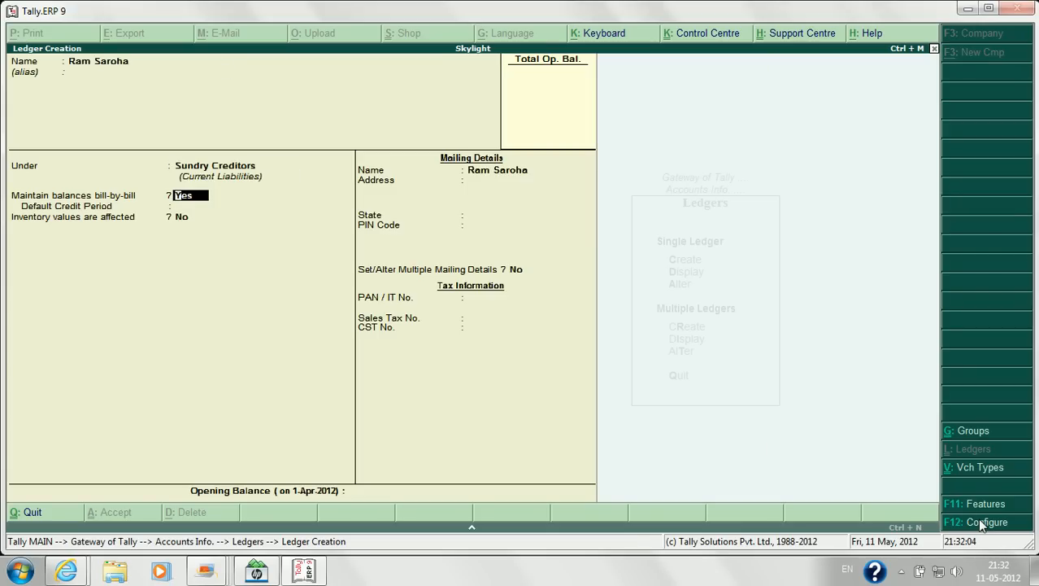
{"action": "key", "text": "Return"}
{"action": "key", "text": "BackSpace"}
{"action": "type", "text": "n"}
{"action": "key", "text": "Return"}
{"action": "key", "text": "Return"}
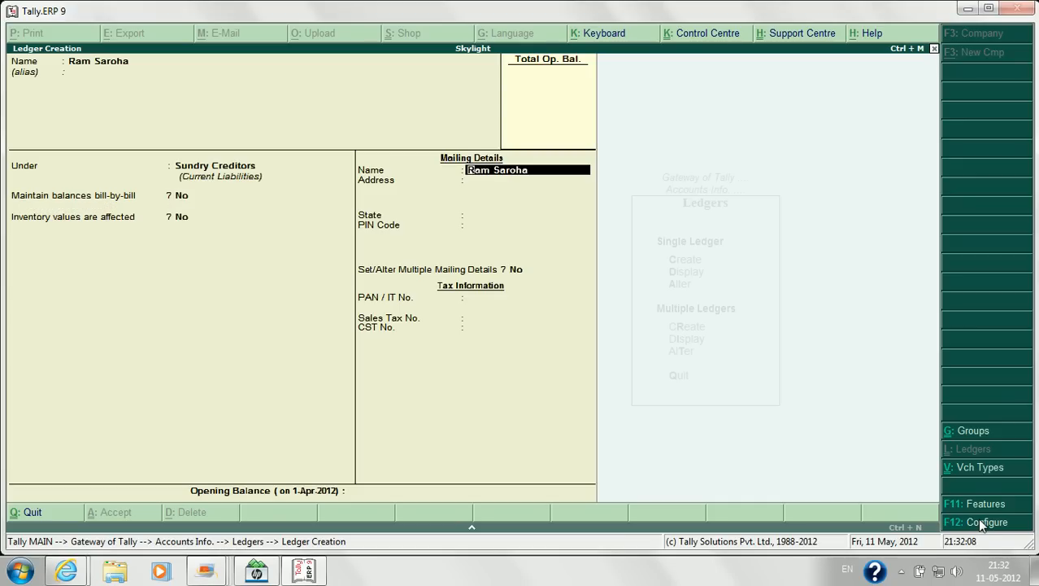
{"action": "key", "text": "Return"}
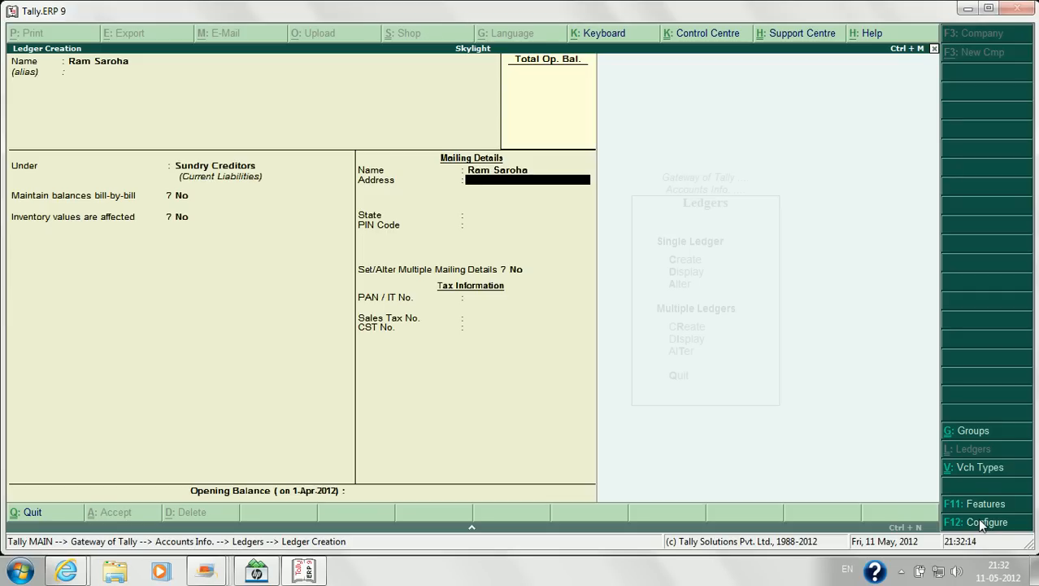
Step: Enter the creditor's three-line mailing address
{"action": "key", "text": "Return"}
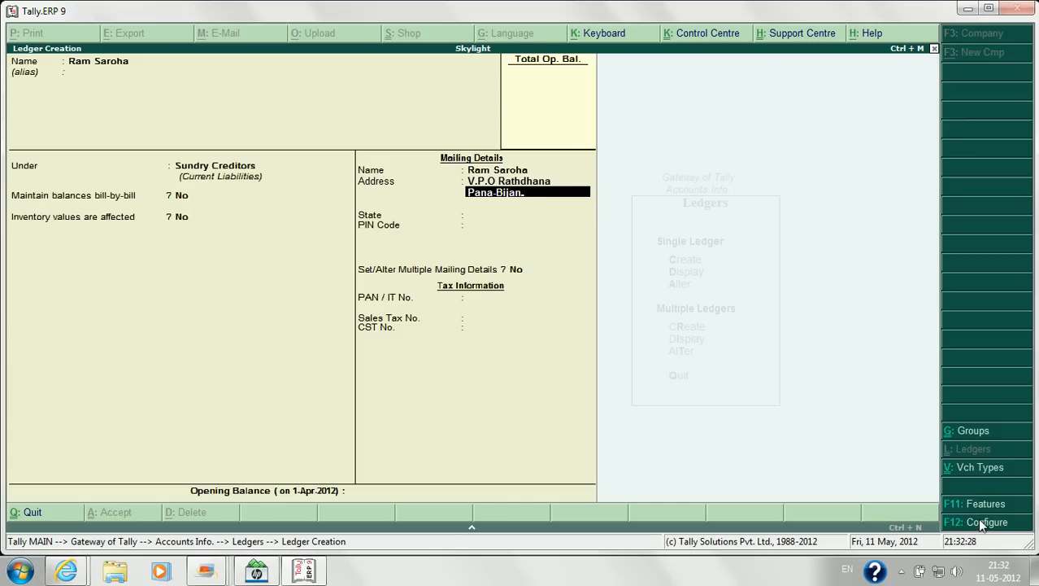
{"action": "key", "text": "Return"}
{"action": "type", "text": "Spnipat"}
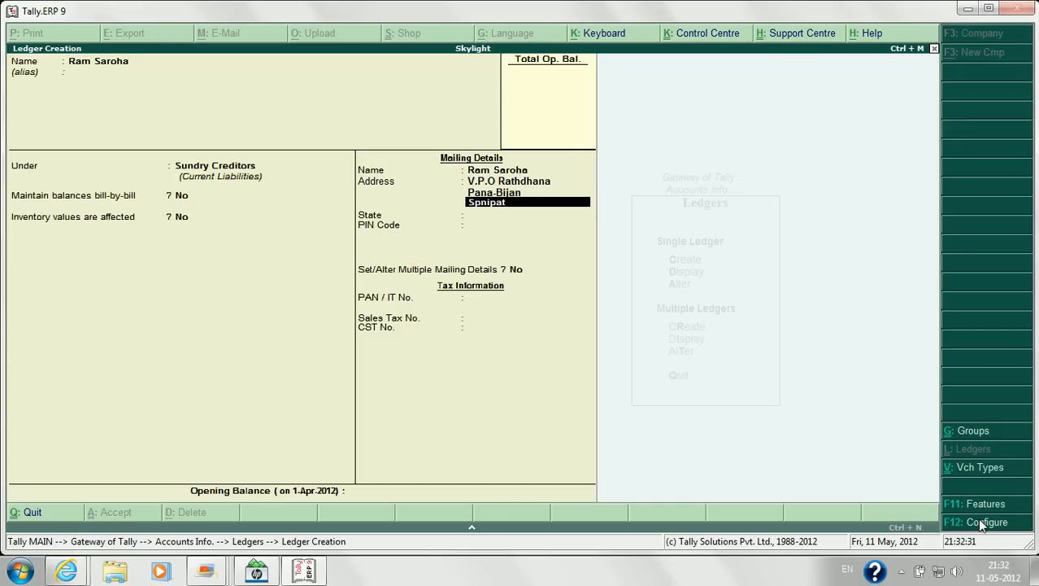
{"action": "key", "text": "Return"}
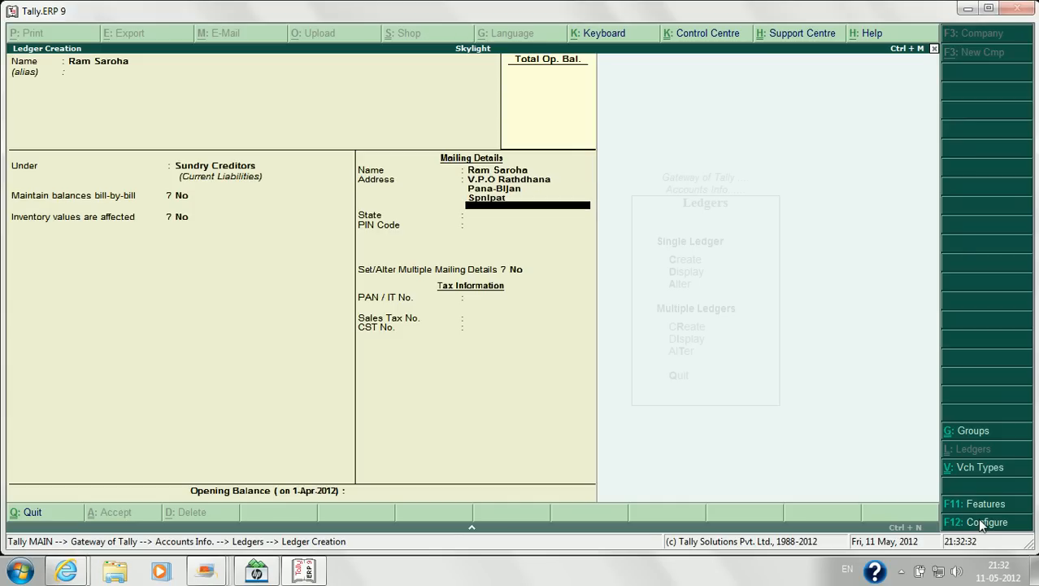
{"action": "key", "text": "Return"}
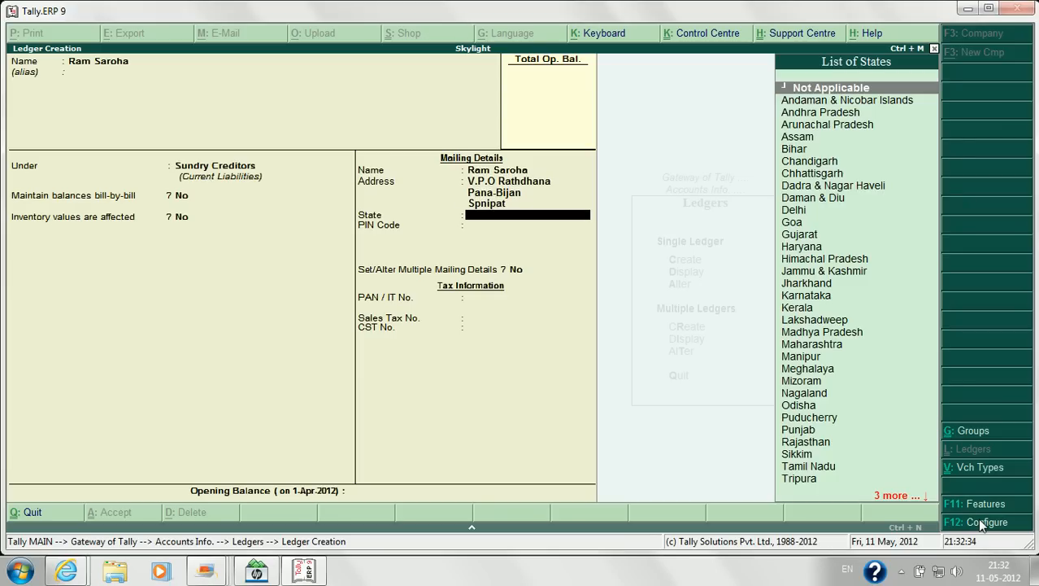
Step: Choose Haryana as the state, enter the PIN code, and enable multiple mailing details
{"action": "type", "text": "H"}
{"action": "key", "text": "Return"}
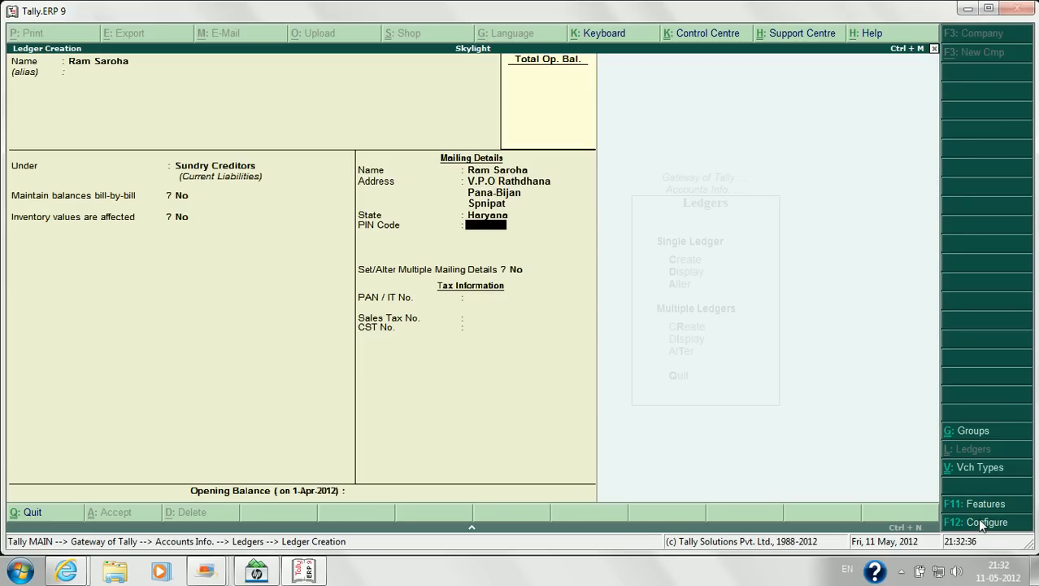
{"action": "type", "text": "131001"}
{"action": "key", "text": "Return"}
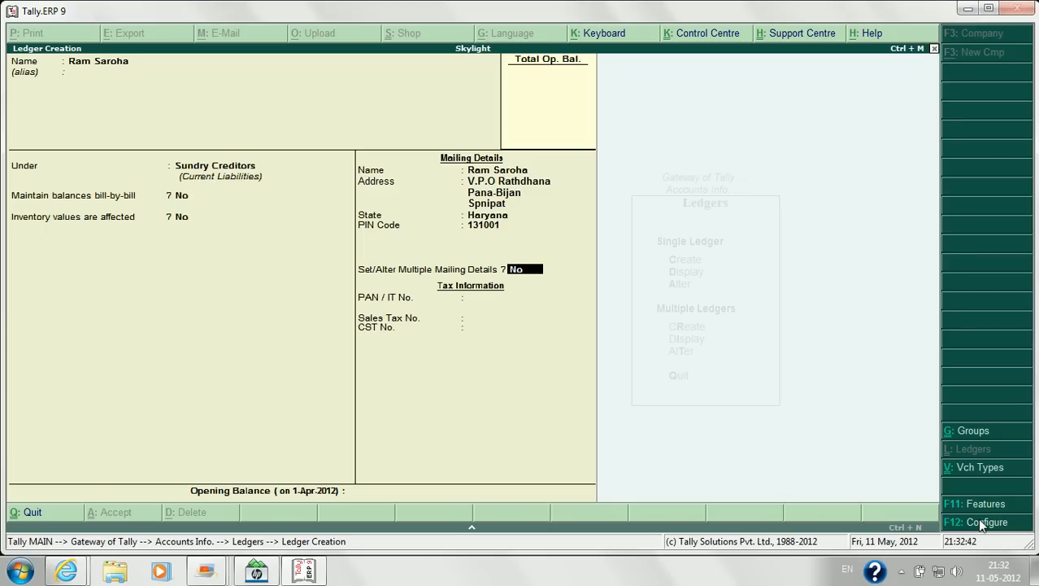
{"action": "type", "text": "y"}
Step: Create a new ledger address type named Office Address
{"action": "key", "text": "Return"}
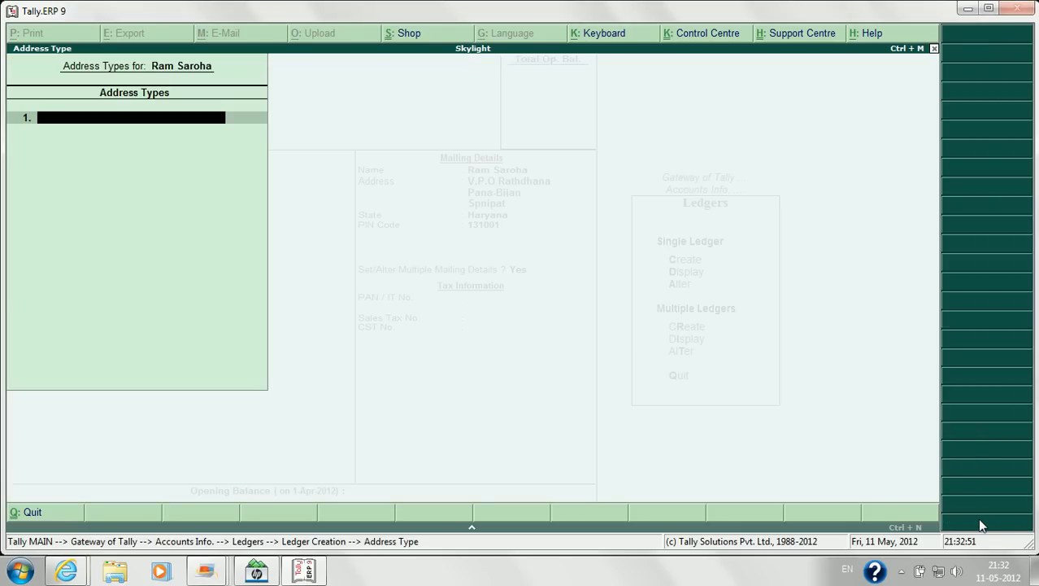
{"action": "type", "text": "H"}
{"action": "key", "text": "BackSpace"}
{"action": "type", "text": "Office Address"}
{"action": "key", "text": "Return"}
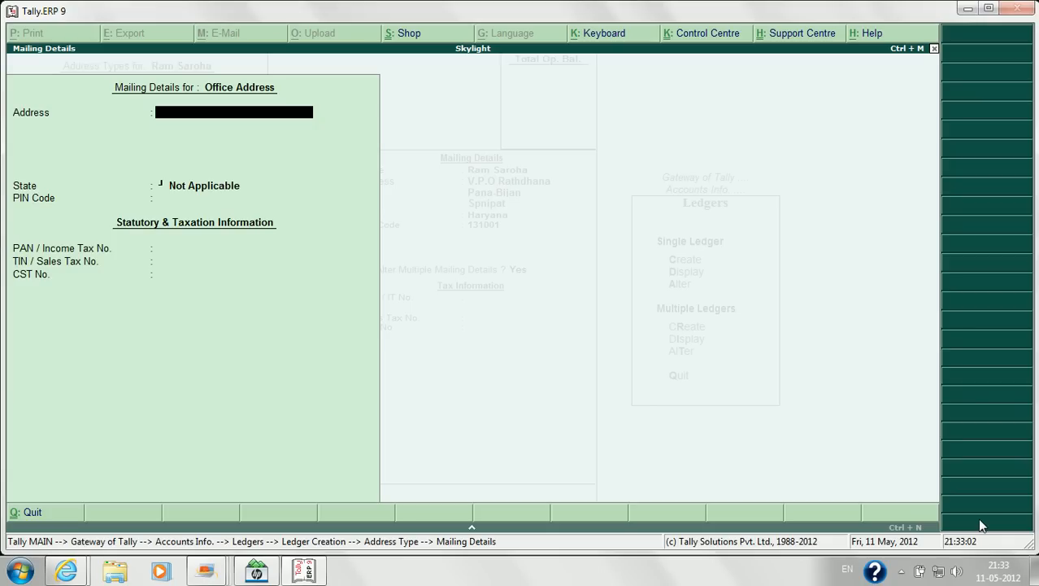
Step: Fill the Office Address with a three-line street address and state Haryana
{"action": "key", "text": "Return"}
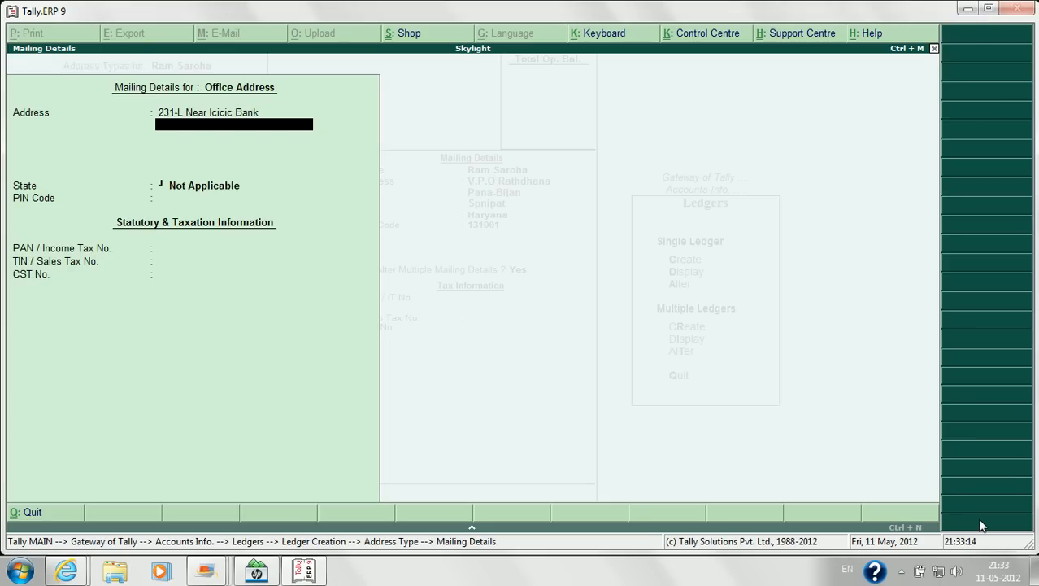
{"action": "type", "text": "Model town"}
{"action": "key", "text": "Return"}
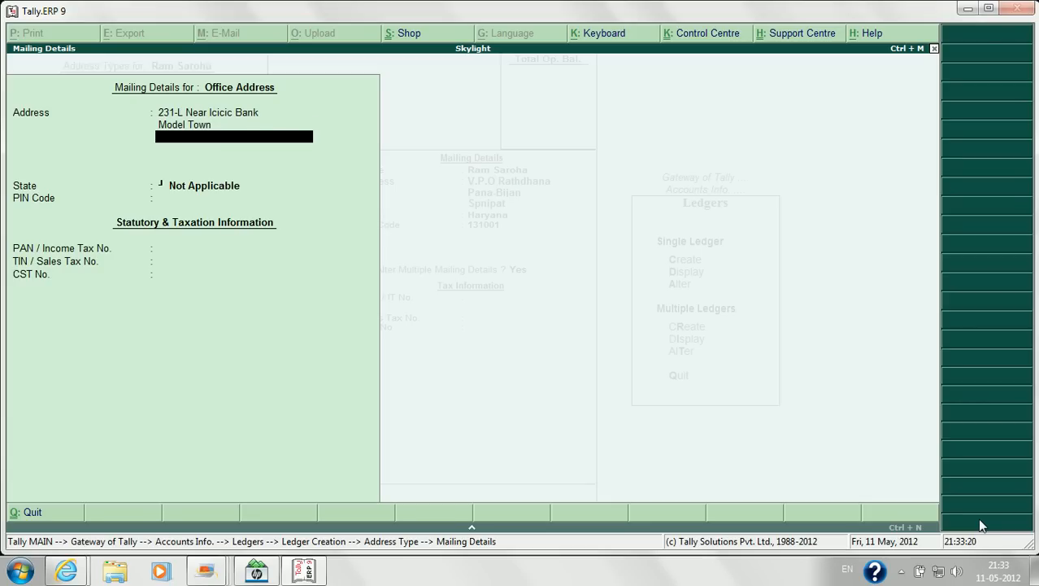
{"action": "type", "text": "Sonipat"}
{"action": "key", "text": "Return"}
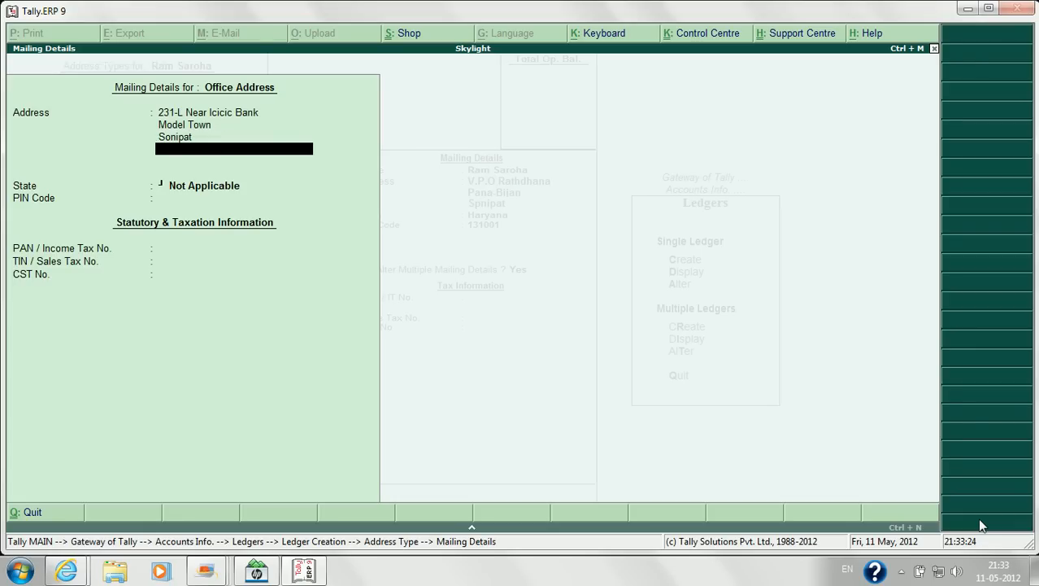
{"action": "key", "text": "Return"}
{"action": "type", "text": "H"}
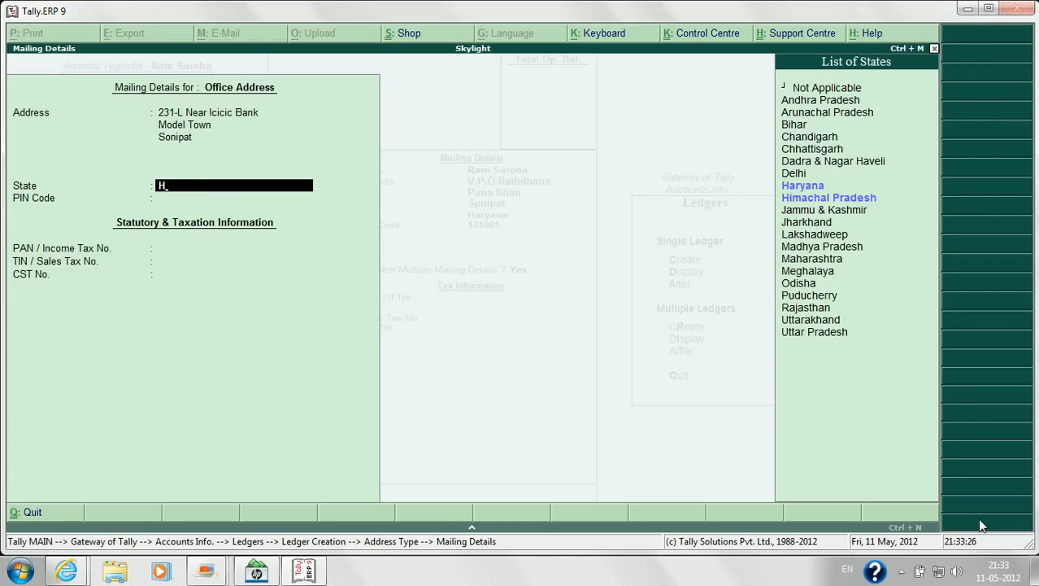
{"action": "key", "text": "Return"}
{"action": "key", "text": "Return"}
{"action": "key", "text": "Return"}
{"action": "key", "text": "Return"}
{"action": "key", "text": "Return"}
{"action": "key", "text": "Return"}
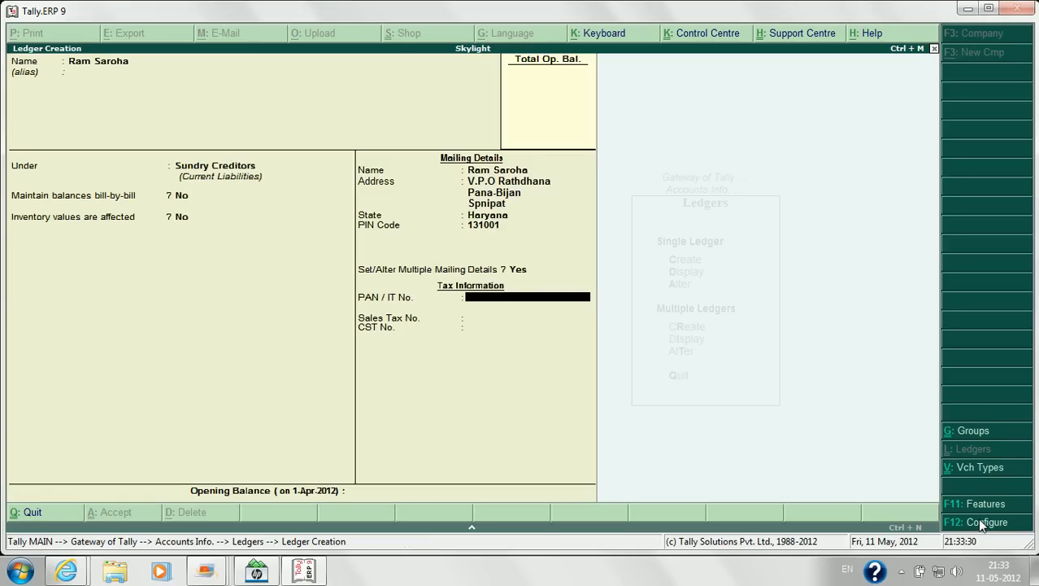
Step: Give the ledger a 4,00,000.00 Cr opening balance and save it
{"action": "key", "text": "Up"}
{"action": "key", "text": "Return"}
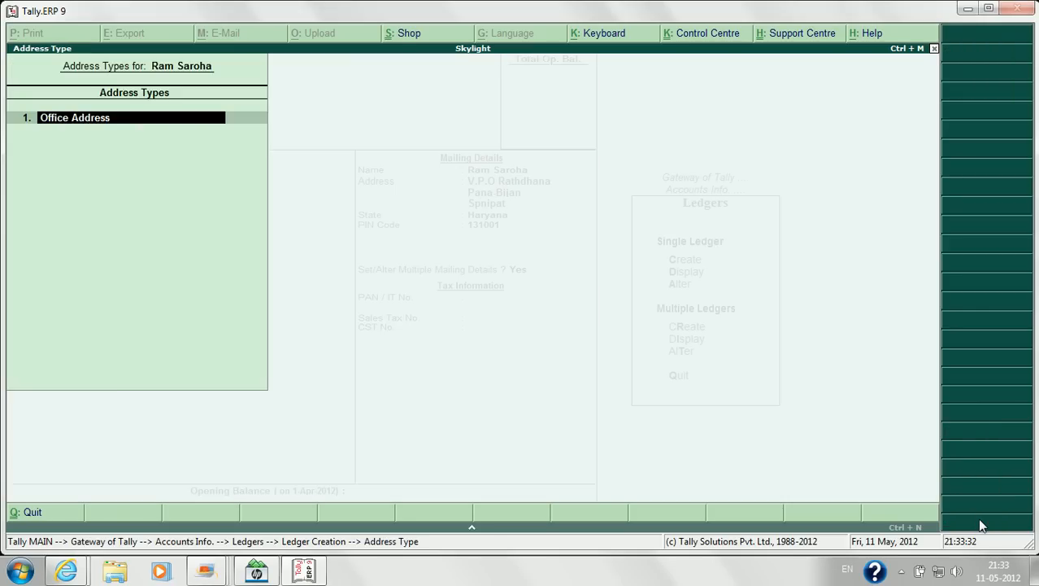
{"action": "key", "text": "Return"}
{"action": "key", "text": "Return"}
{"action": "key", "text": "Return"}
{"action": "key", "text": "Return"}
{"action": "key", "text": "Return"}
{"action": "key", "text": "Return"}
{"action": "key", "text": "Return"}
{"action": "key", "text": "Return"}
{"action": "key", "text": "Return"}
{"action": "key", "text": "Return"}
{"action": "key", "text": "Return"}
{"action": "key", "text": "Return"}
{"action": "key", "text": "Return"}
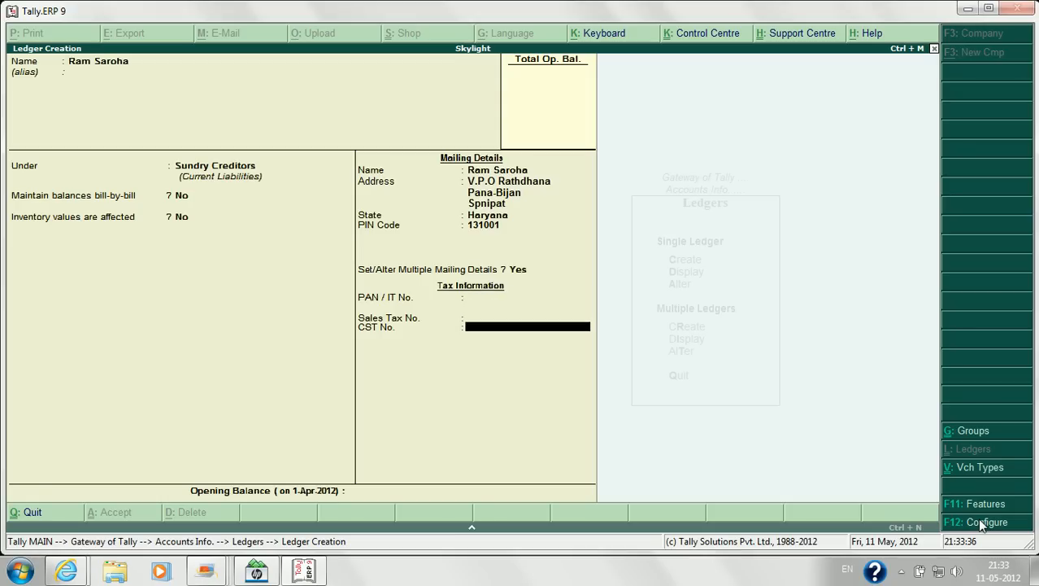
{"action": "type", "text": "400000"}
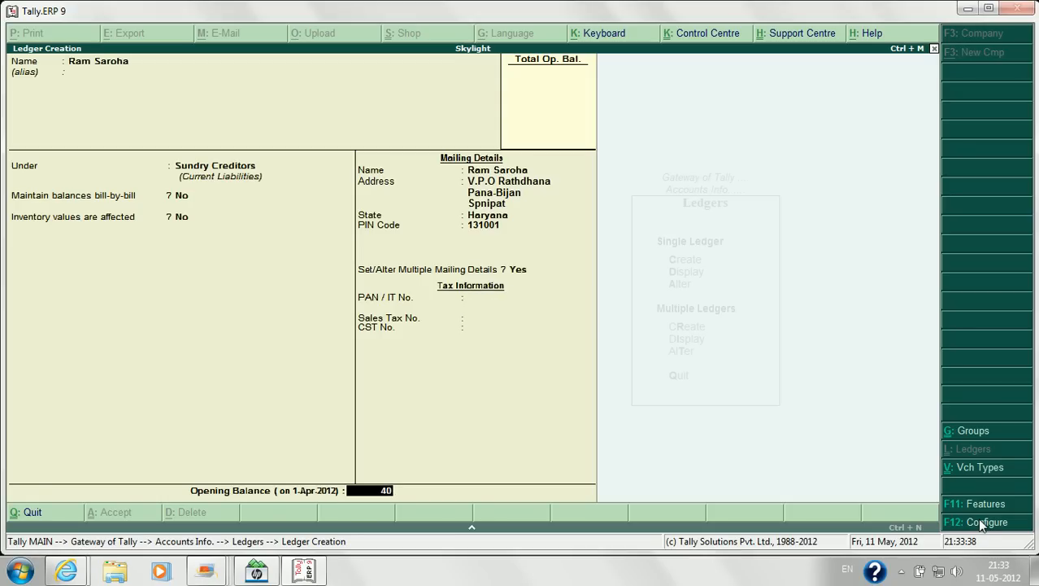
{"action": "key", "text": "Return"}
{"action": "key", "text": "Return"}
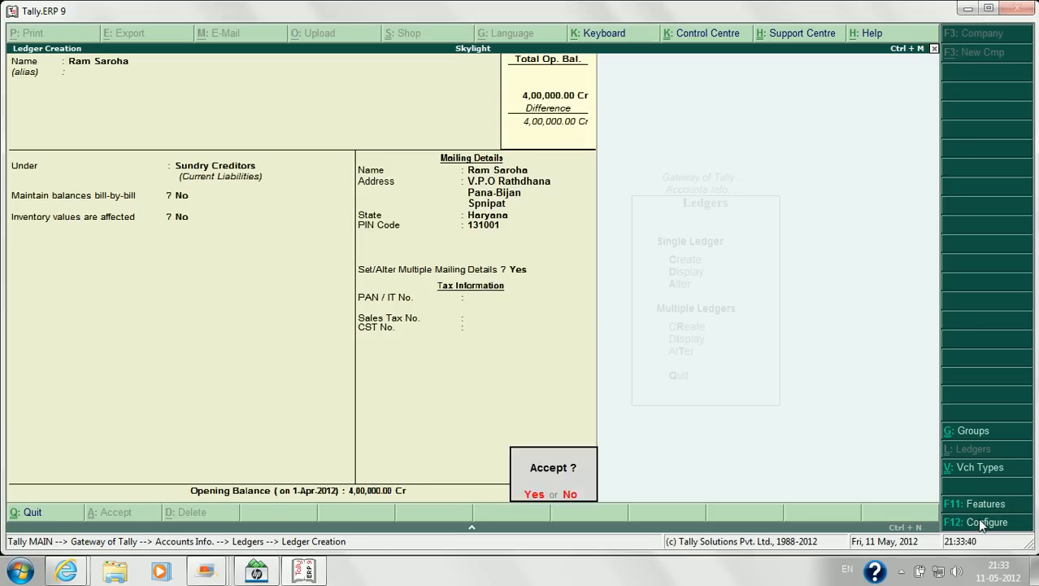
{"action": "key", "text": "Return"}
Step: Return to Gateway of Tally and select the Balance Sheet report
{"action": "key", "text": "Escape"}
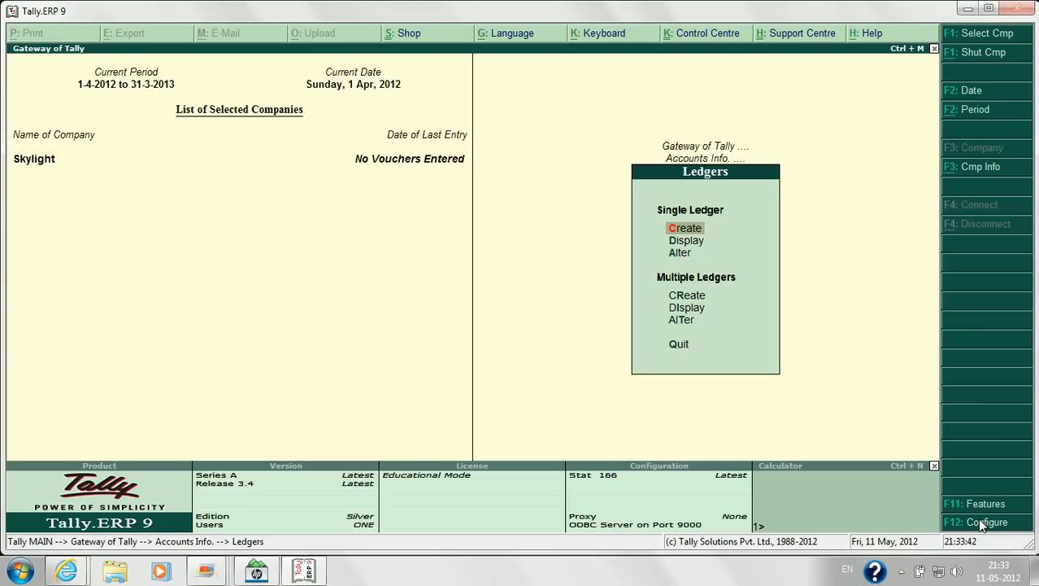
{"action": "key", "text": "Escape"}
{"action": "key", "text": "Escape"}
{"action": "key", "text": "Down"}
{"action": "key", "text": "Down"}
{"action": "key", "text": "Down"}
{"action": "key", "text": "Down"}
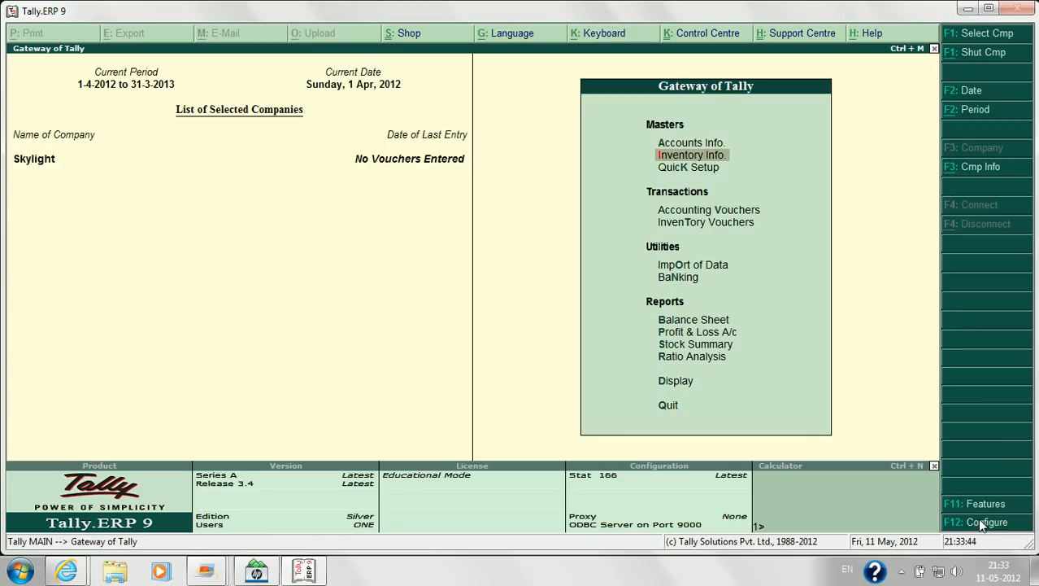
{"action": "key", "text": "Down"}
{"action": "key", "text": "Down"}
{"action": "key", "text": "Down"}
{"action": "key", "text": "Down"}
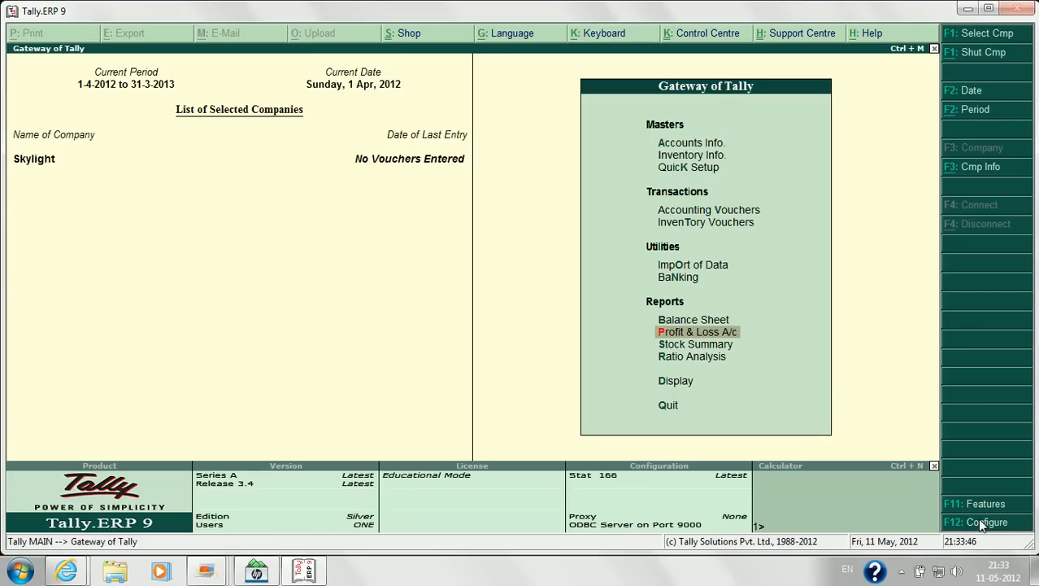
{"action": "key", "text": "Up"}
Step: Print the Balance Sheet with Office No 2 chosen as the company address to print
{"action": "key", "text": "Return"}
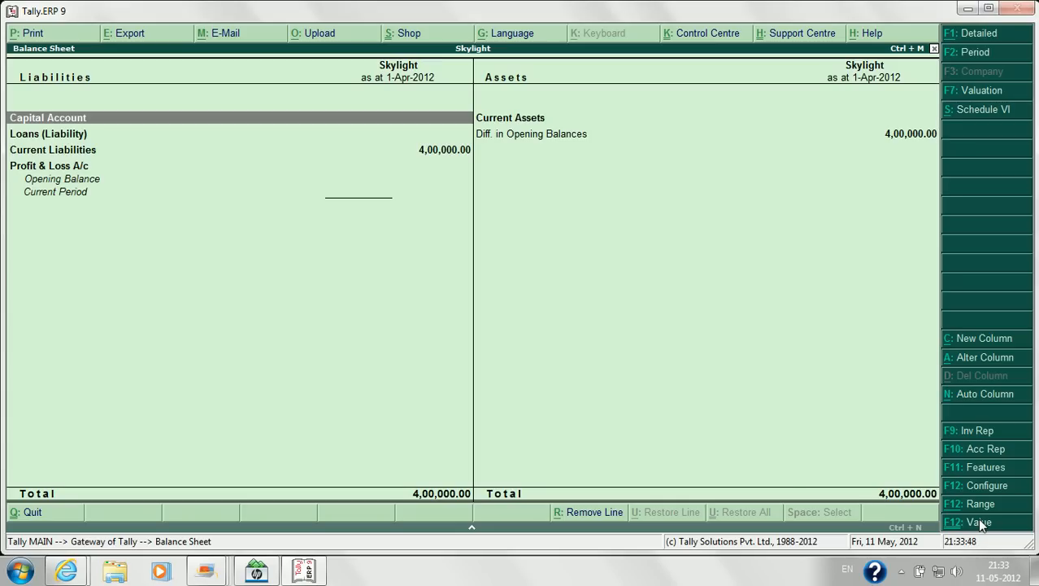
{"action": "left_click", "coordinate": [50, 38]}
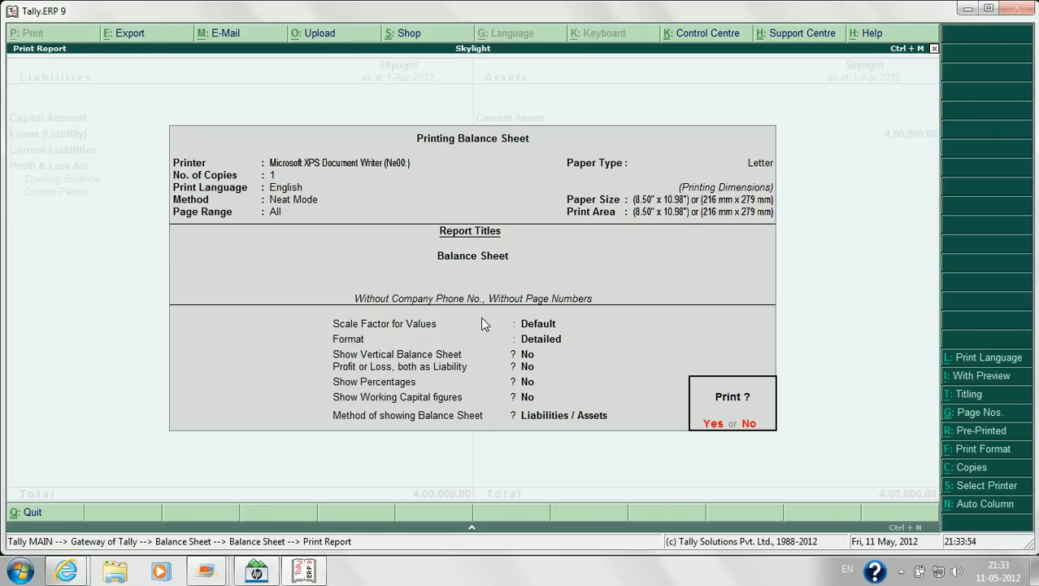
{"action": "left_click", "coordinate": [970, 395]}
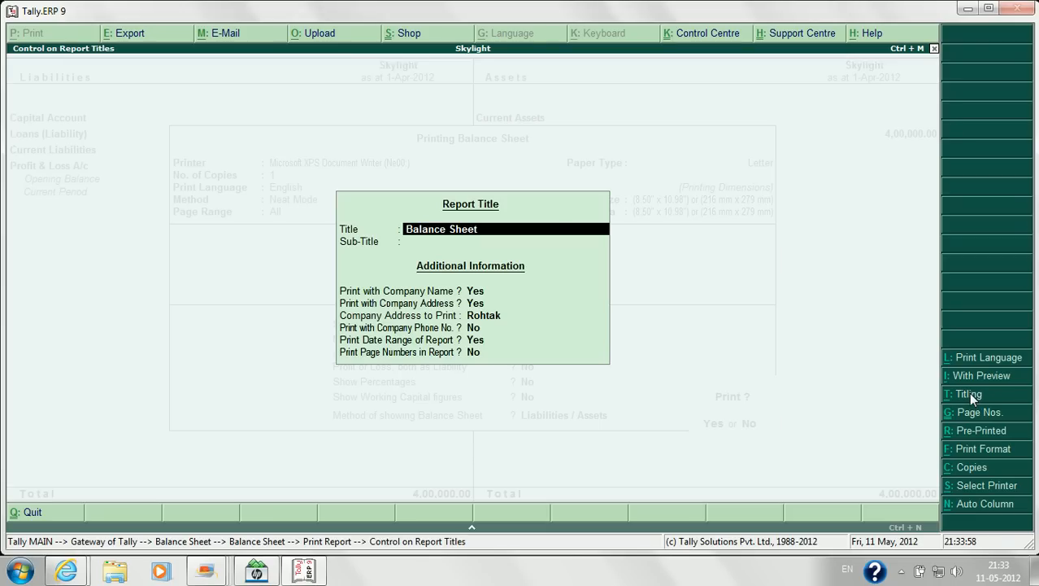
{"action": "key", "text": "Return"}
{"action": "key", "text": "Return"}
{"action": "key", "text": "Return"}
{"action": "key", "text": "Return"}
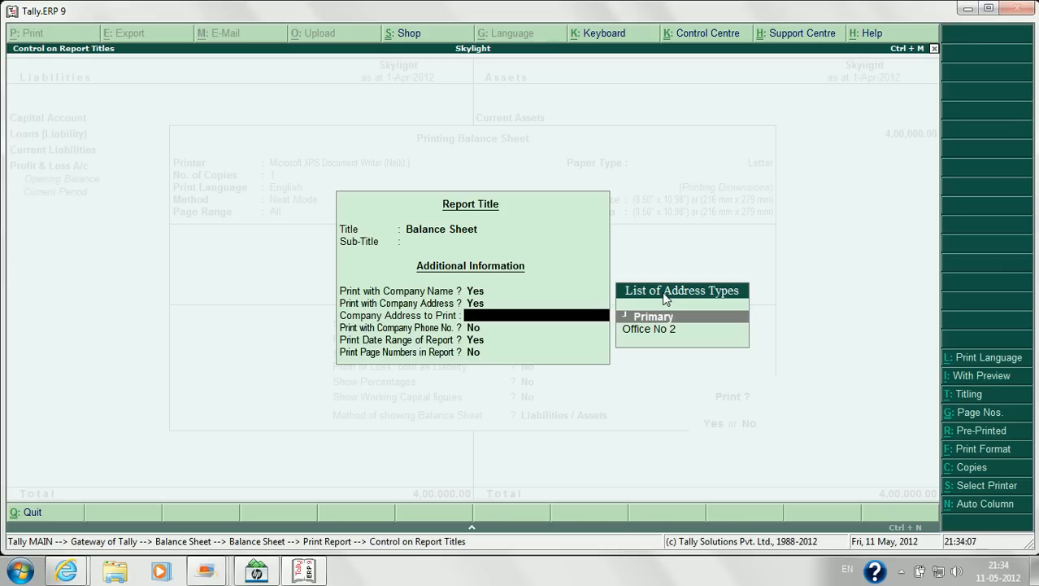
{"action": "key", "text": "Down"}
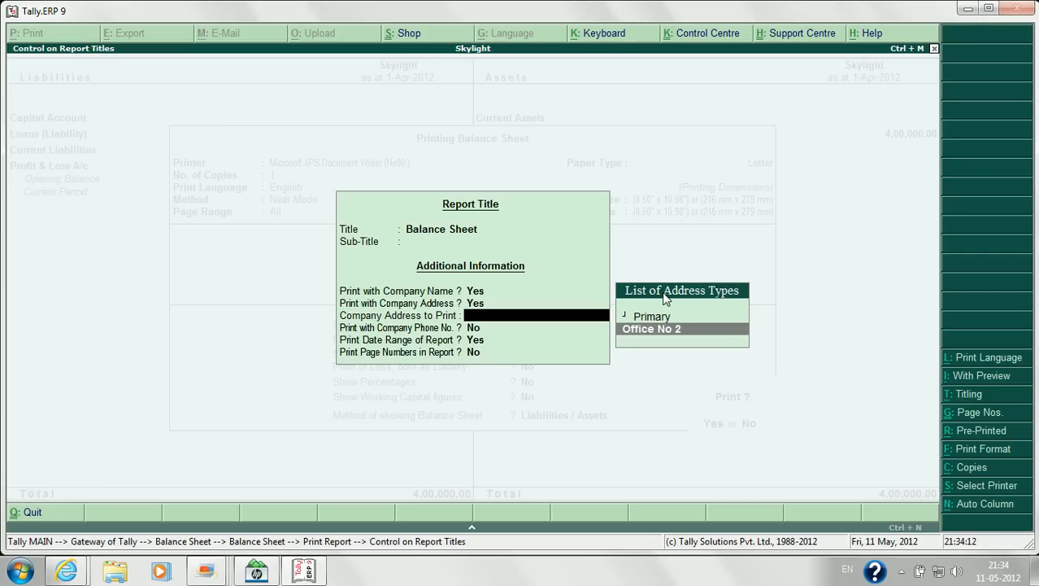
{"action": "key", "text": "Return"}
{"action": "key", "text": "Return"}
{"action": "key", "text": "Return"}
{"action": "key", "text": "Return"}
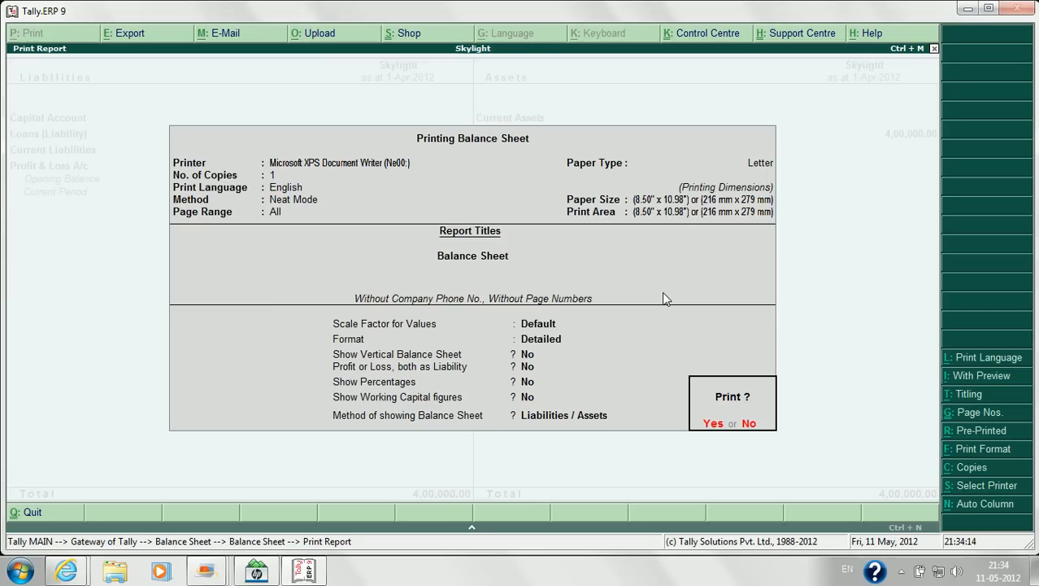
{"action": "key", "text": "Return"}
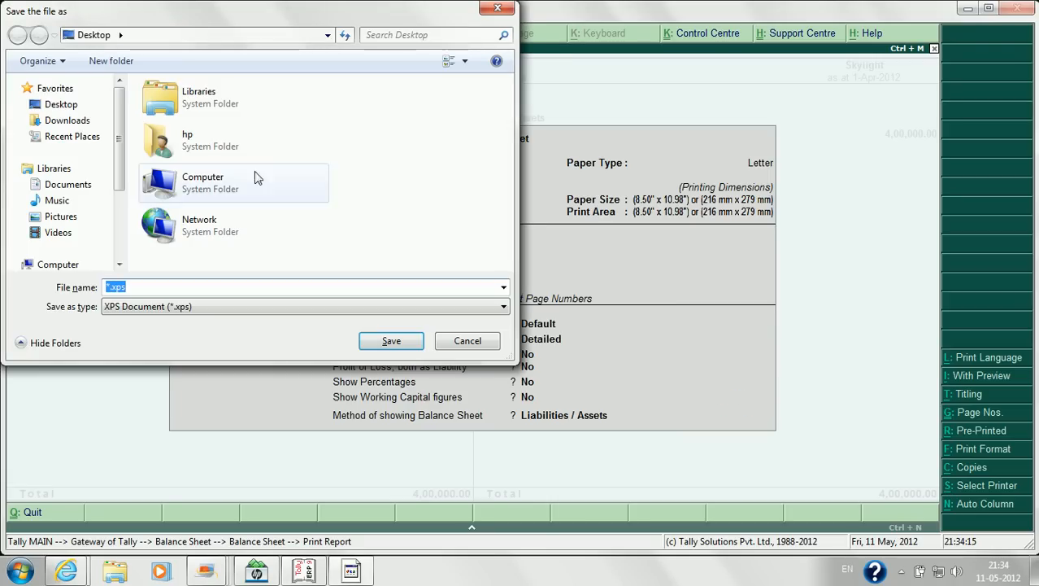
Step: Save the Balance Sheet print to the Desktop as the XPS file 'asss'
{"action": "left_click", "coordinate": [52, 106]}
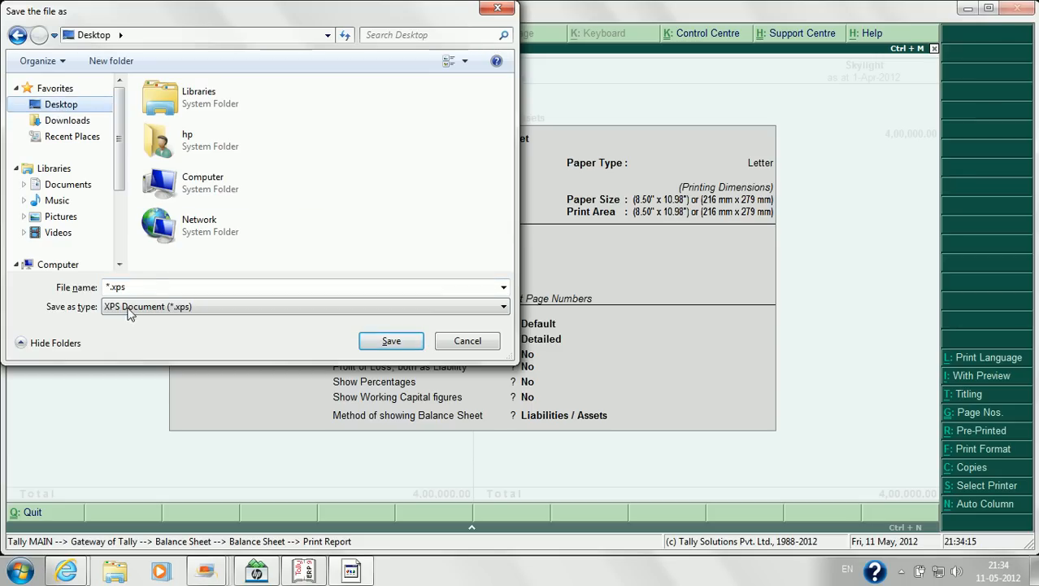
{"action": "left_click", "coordinate": [154, 283]}
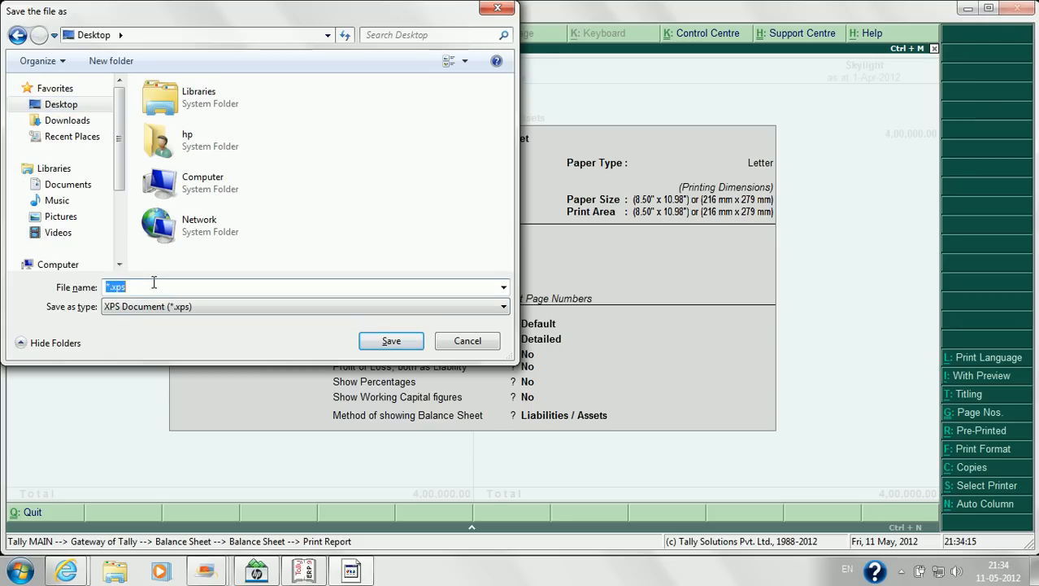
{"action": "type", "text": "asss"}
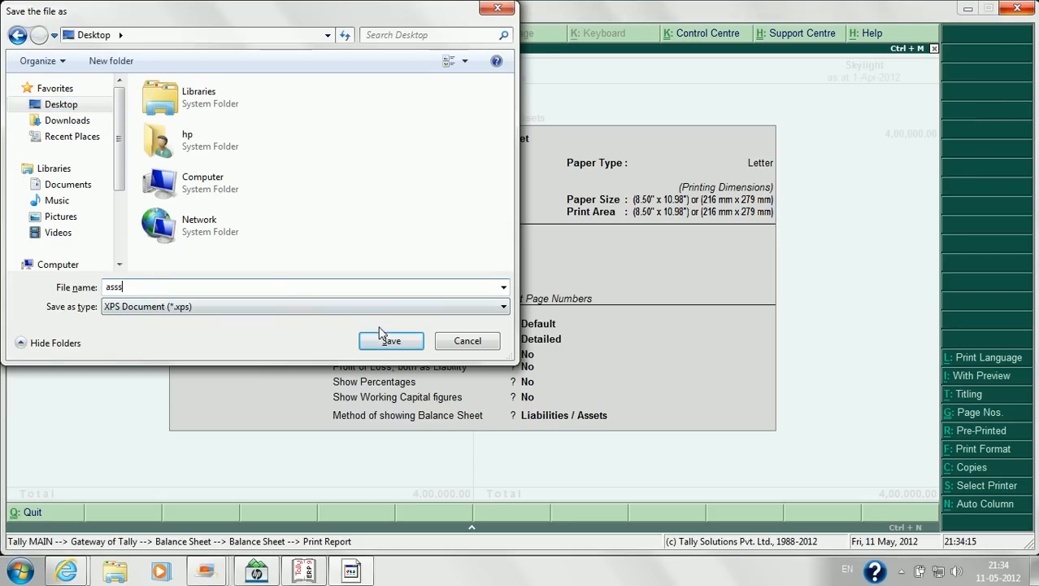
{"action": "left_click", "coordinate": [390, 340]}
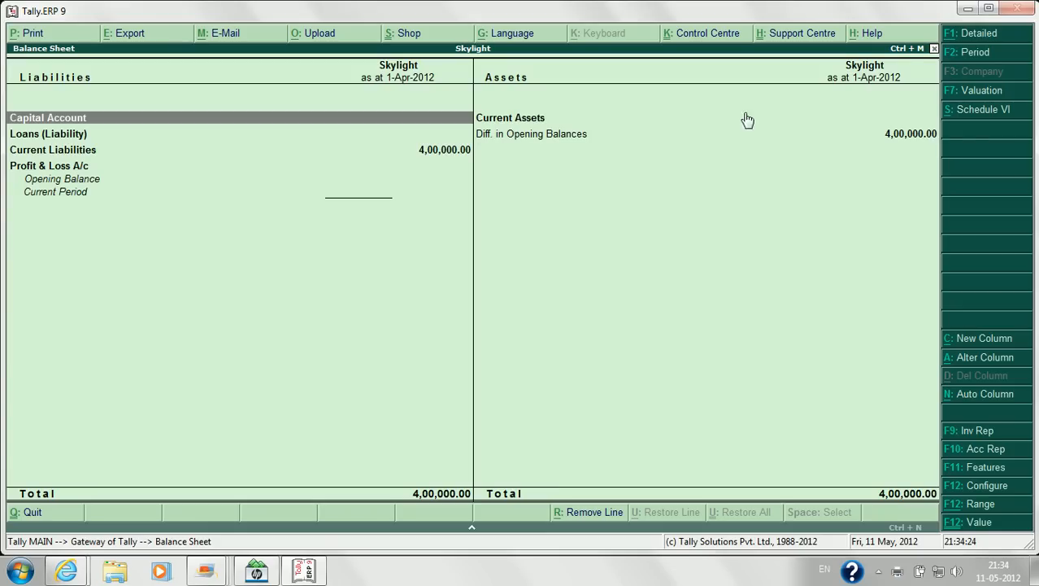
Step: Open asss.xps from the desktop, check the Skylight Office No 2 header, then close it
{"action": "left_click", "coordinate": [968, 9]}
{"action": "double_click", "coordinate": [87, 114]}
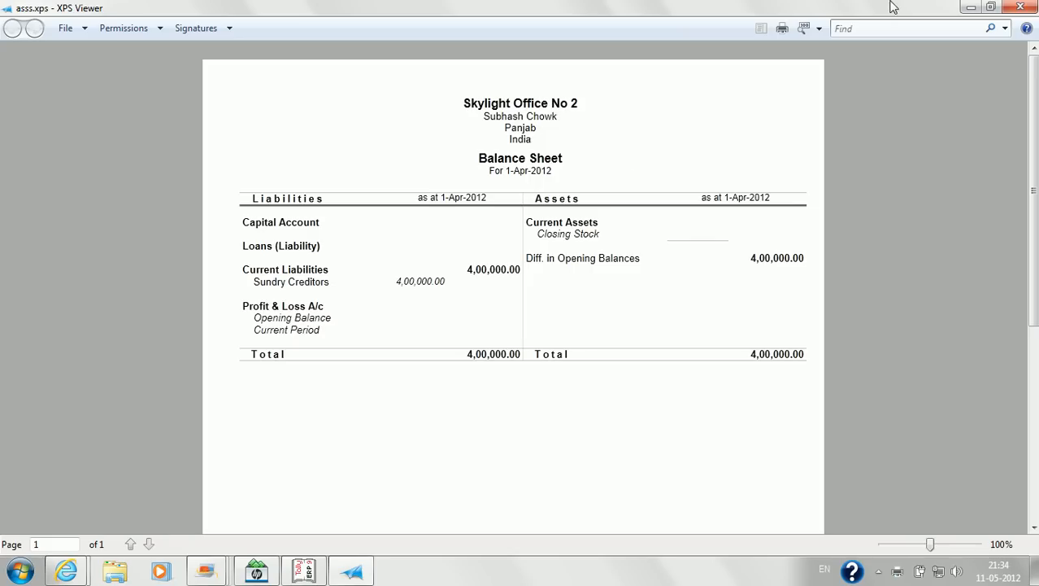
{"action": "left_click", "coordinate": [1033, 10]}
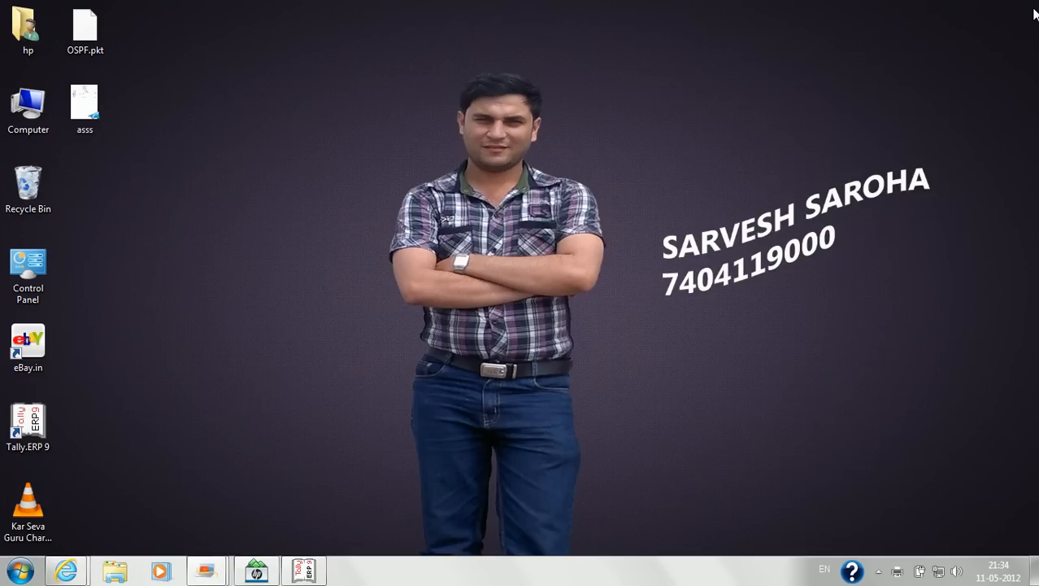